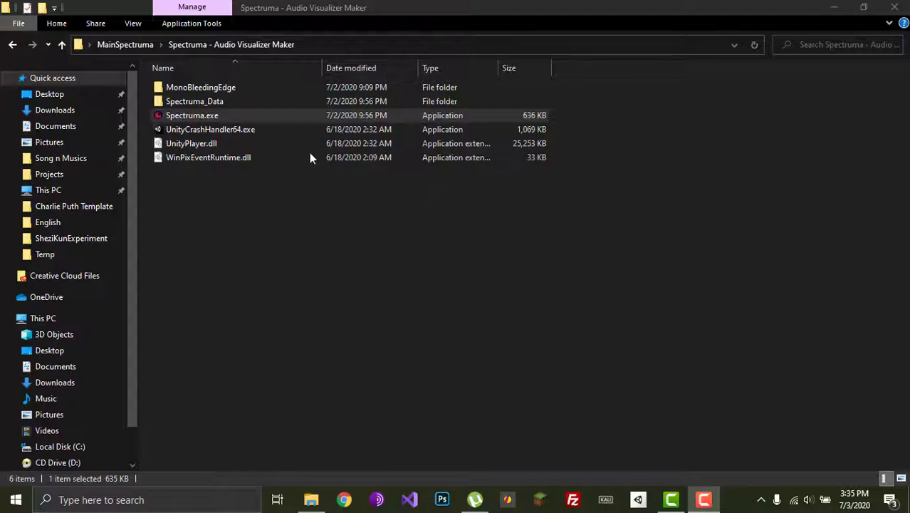
Launch Spectruma.exe from the Spectruma folder in File Explorer
{"action": "left_click", "coordinate": [171, 118]}
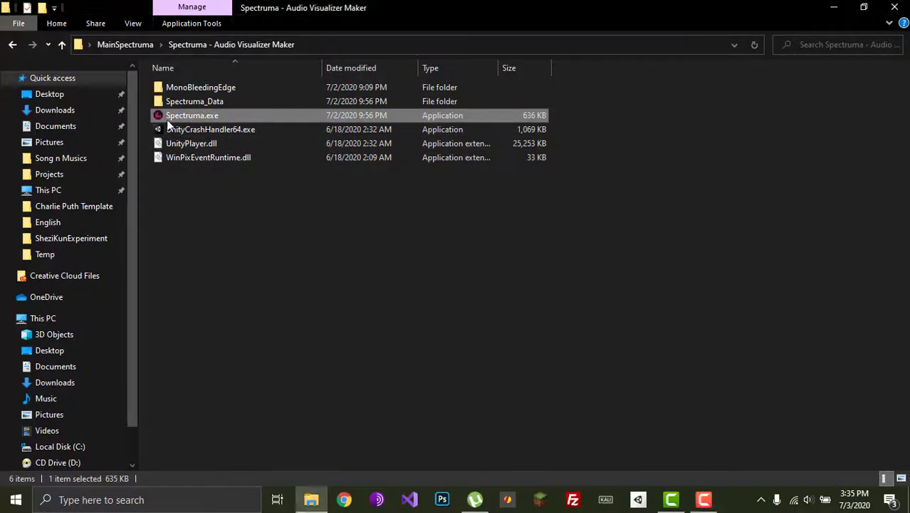
{"action": "double_click", "coordinate": [166, 119]}
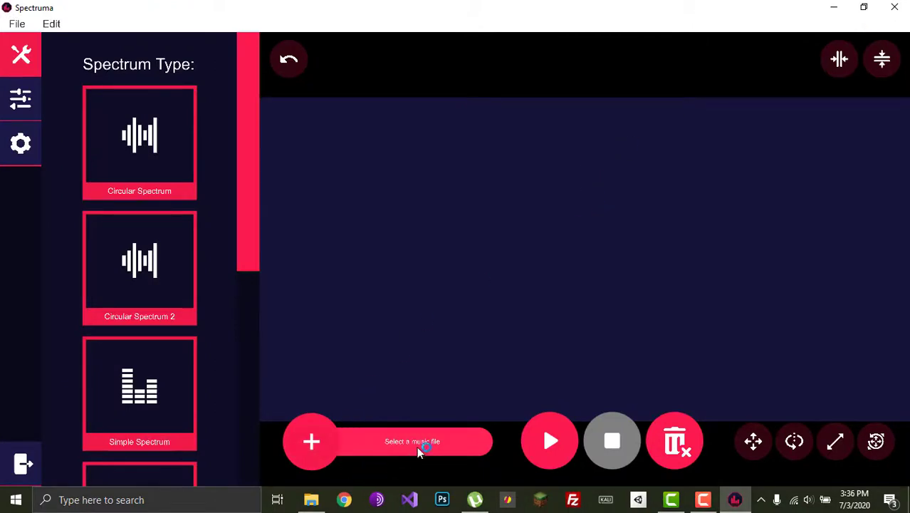
Load 'Alan Walker - Spectre [NCS Release]' from Song n Musics > For Tutorial Videos and play it
{"action": "left_click", "coordinate": [330, 443]}
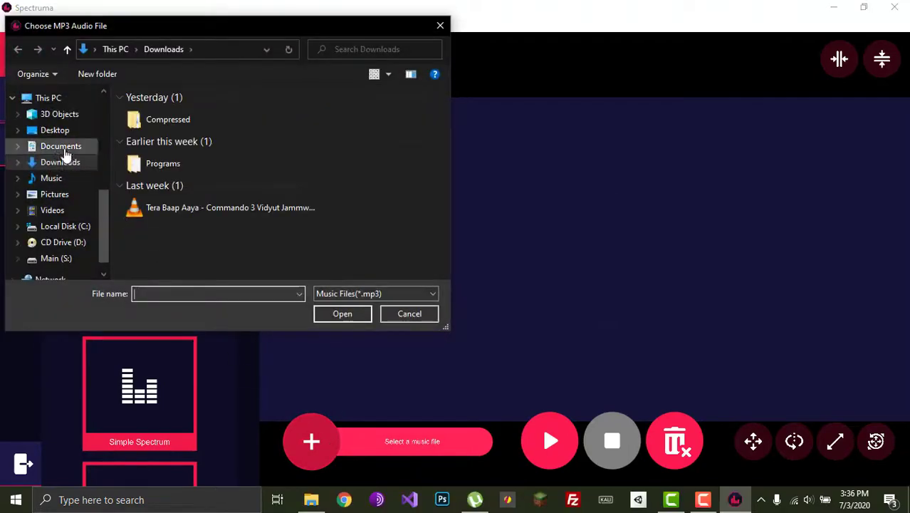
{"action": "scroll", "coordinate": [64, 153], "scroll_direction": "up", "scroll_amount": 3}
{"action": "scroll", "coordinate": [64, 155], "scroll_direction": "up", "scroll_amount": 2}
{"action": "left_click", "coordinate": [65, 140]}
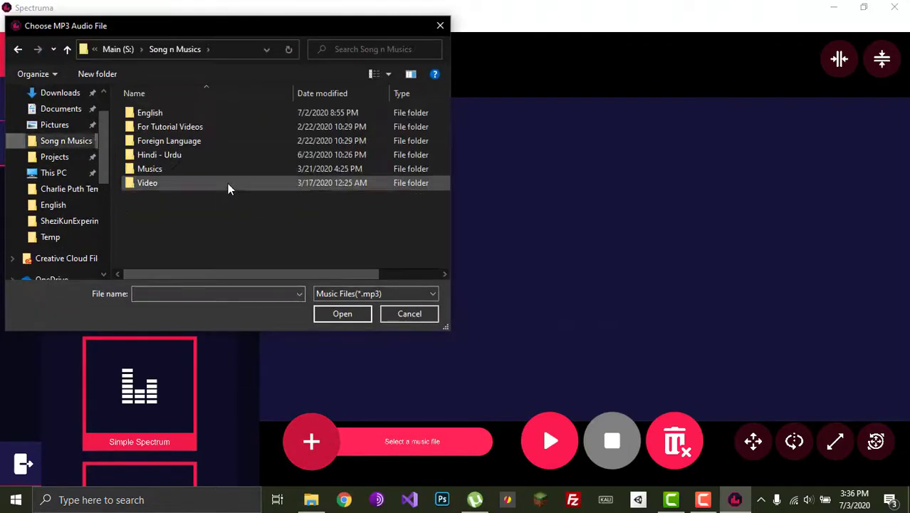
{"action": "double_click", "coordinate": [216, 126]}
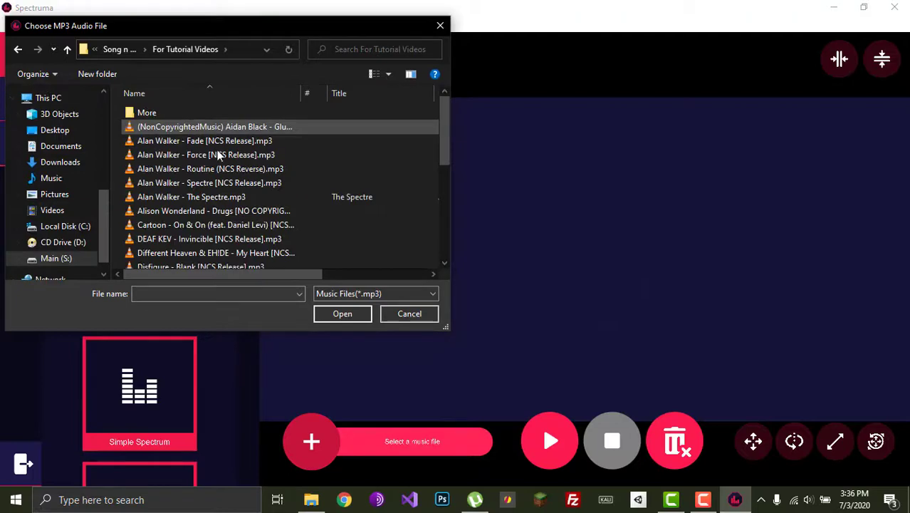
{"action": "double_click", "coordinate": [217, 183]}
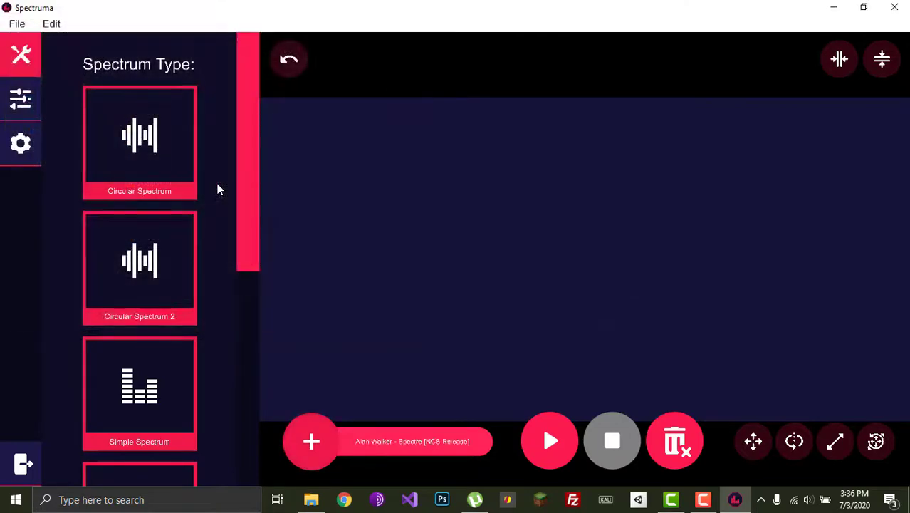
{"action": "left_click", "coordinate": [549, 441]}
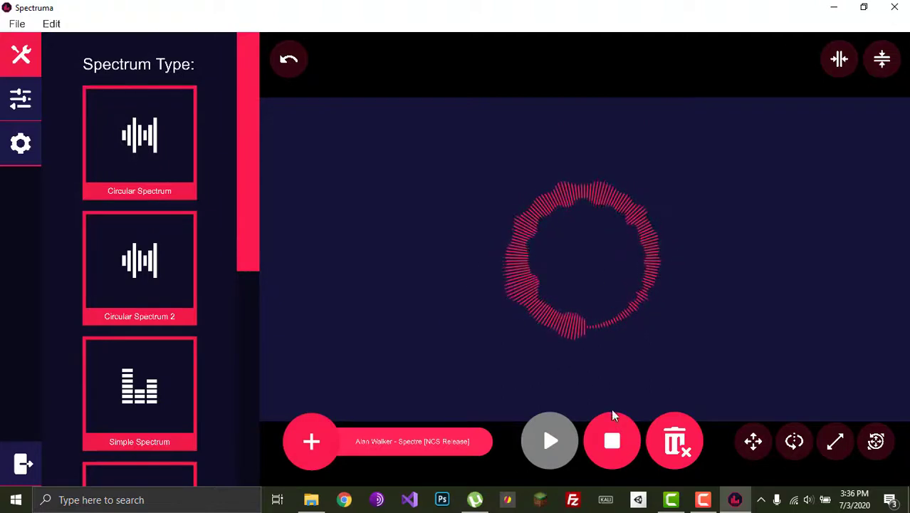
Stop the Spectre playback and scroll the side panel to Tools and back up
{"action": "left_click", "coordinate": [624, 438]}
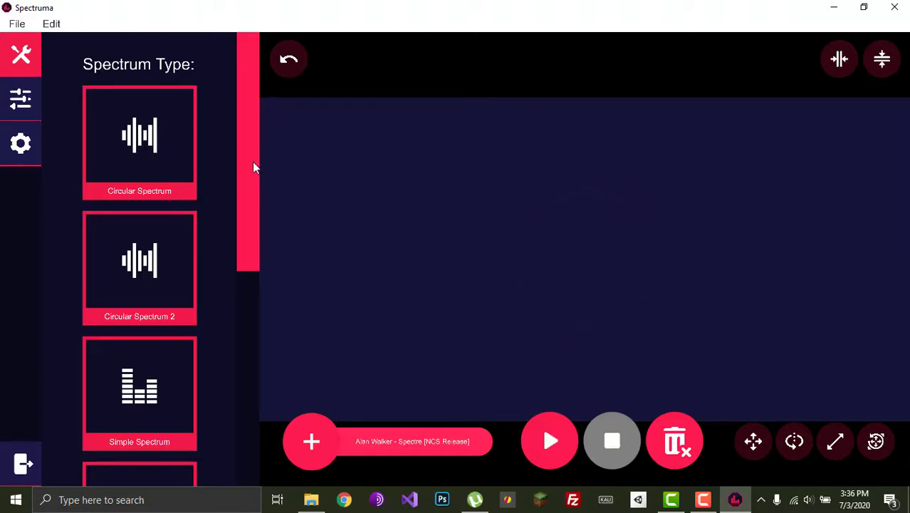
{"action": "left_click_drag", "start_coordinate": [254, 167], "coordinate": [239, 367]}
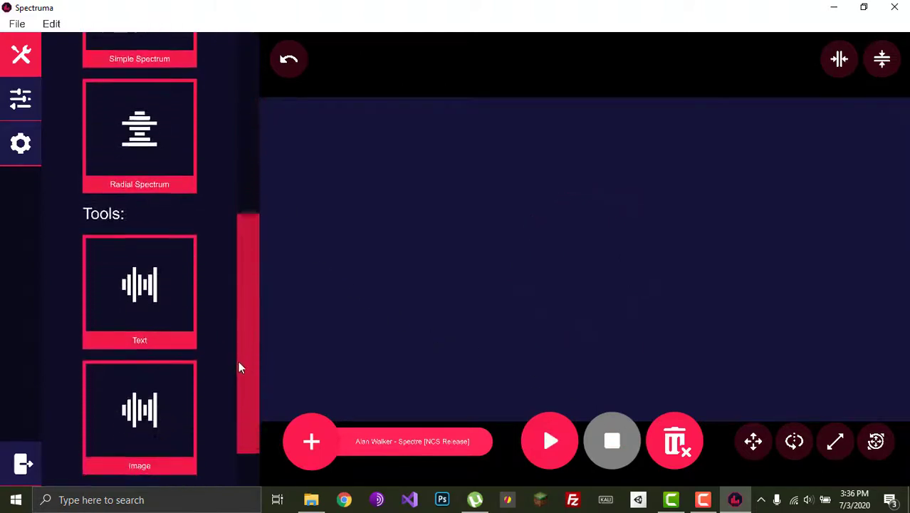
{"action": "left_click_drag", "start_coordinate": [239, 366], "coordinate": [239, 96]}
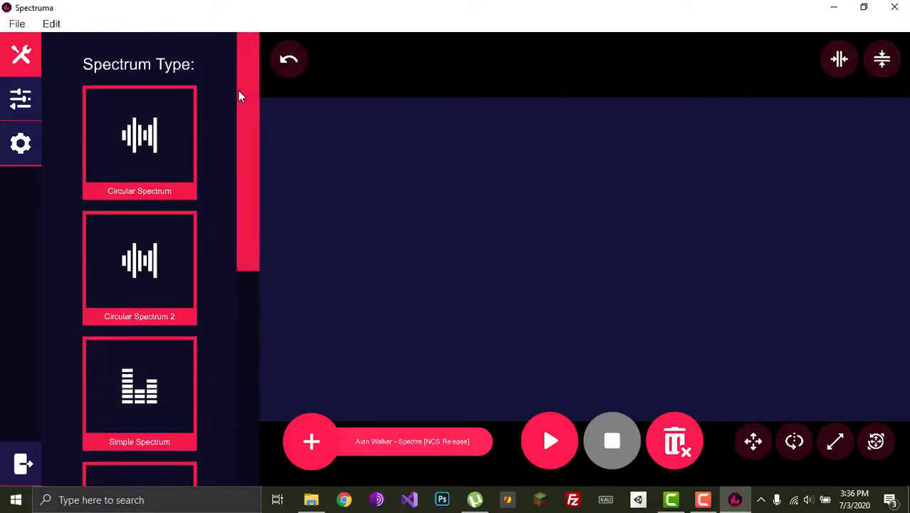
Set the black sports car photo from Downloads as the visualizer background
{"action": "left_click", "coordinate": [27, 113]}
{"action": "left_click", "coordinate": [20, 143]}
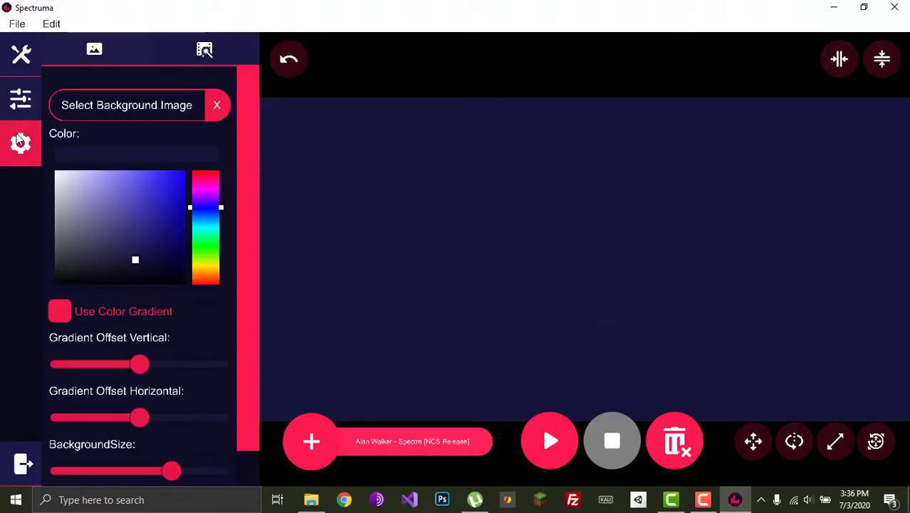
{"action": "left_click", "coordinate": [114, 107]}
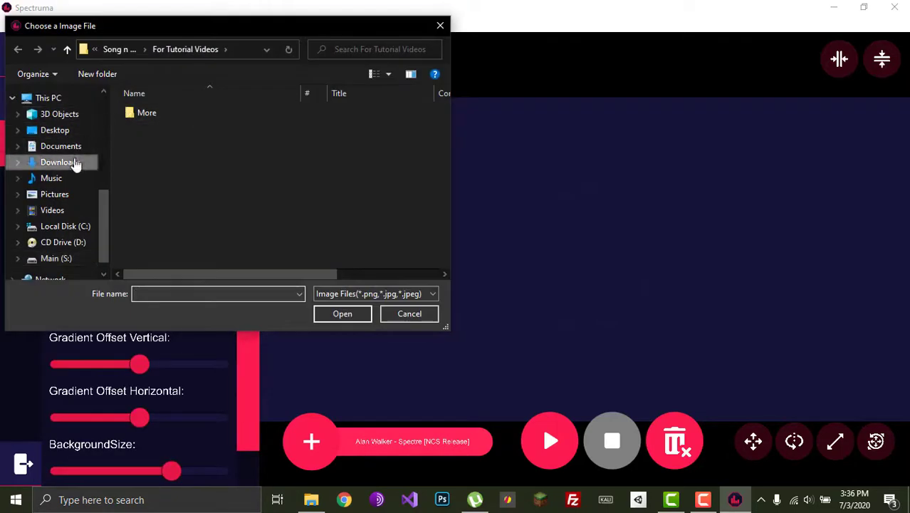
{"action": "left_click", "coordinate": [76, 163]}
{"action": "double_click", "coordinate": [145, 125]}
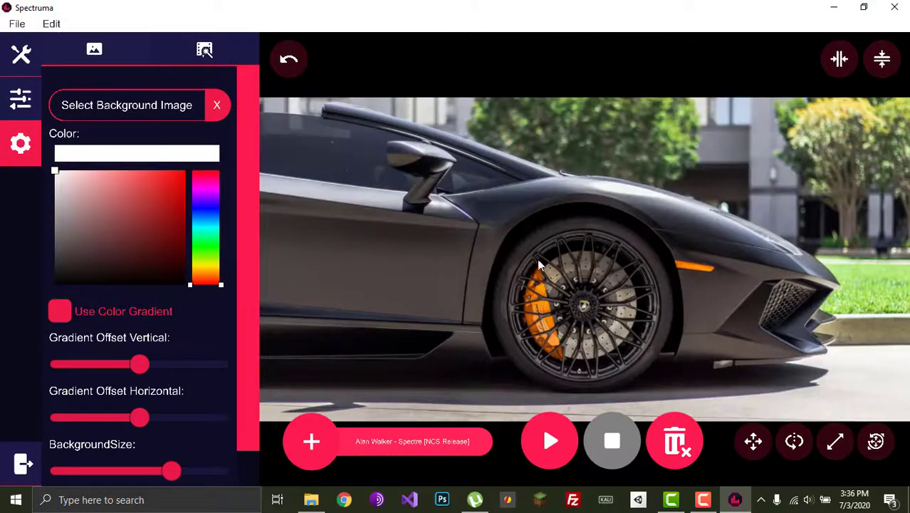
{"action": "left_click", "coordinate": [519, 263]}
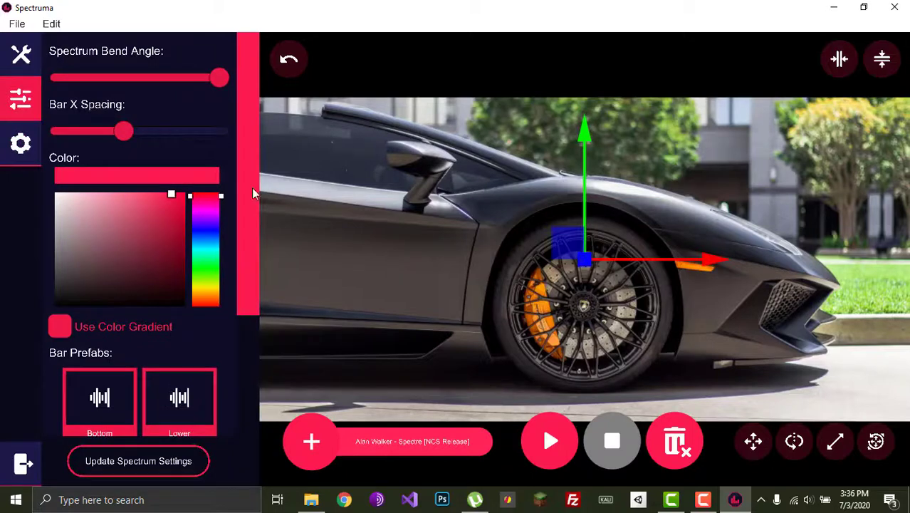
Start playback and apply white as the circular spectrum's colour
{"action": "left_click", "coordinate": [24, 145]}
{"action": "left_click", "coordinate": [540, 243]}
{"action": "left_click", "coordinate": [550, 438]}
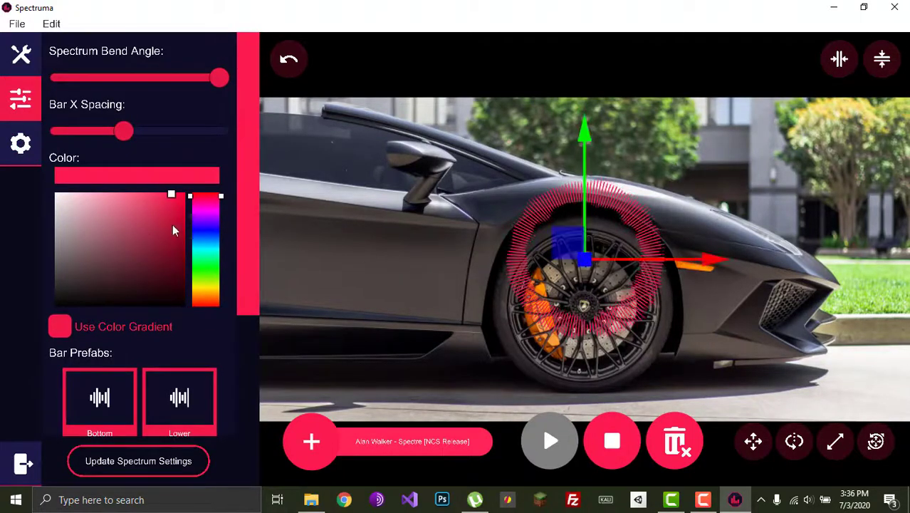
{"action": "left_click_drag", "start_coordinate": [144, 220], "coordinate": [27, 188]}
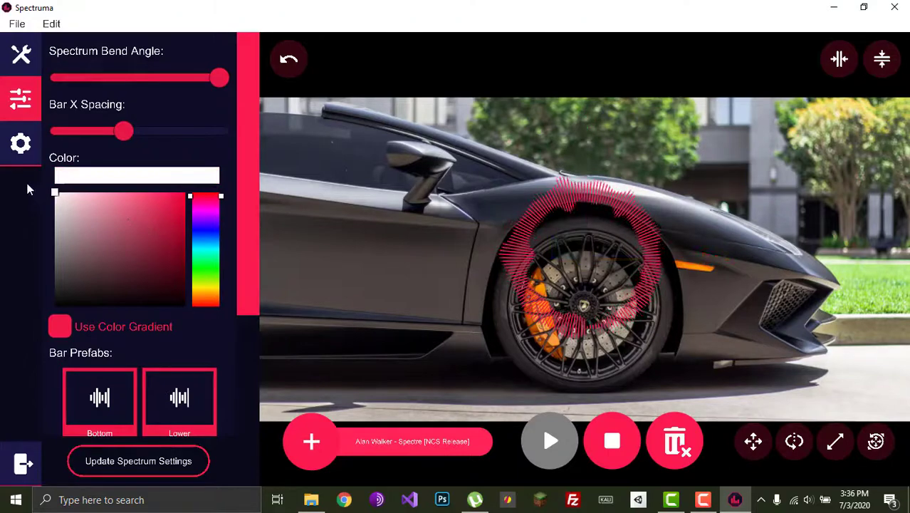
{"action": "left_click", "coordinate": [166, 463]}
Move the spectrum down onto the car's front wheel and enlarge it around the wheel
{"action": "left_click", "coordinate": [559, 243]}
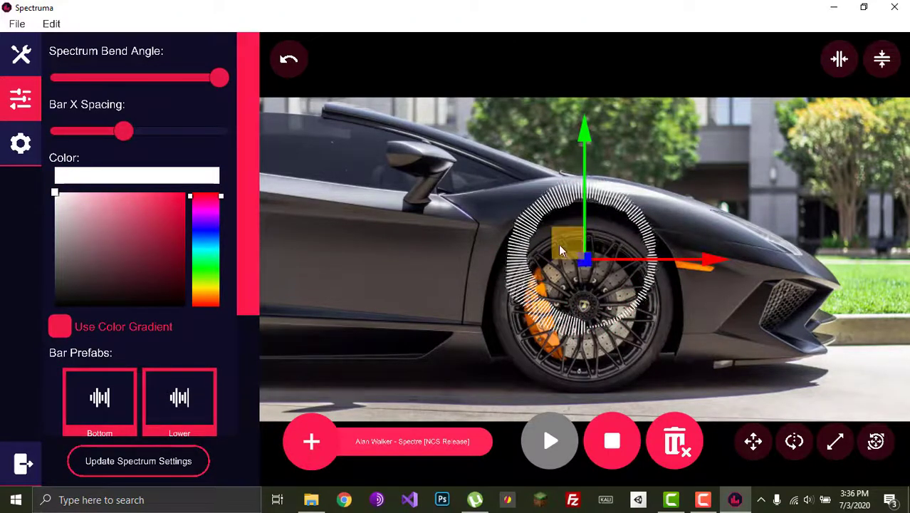
{"action": "left_click_drag", "start_coordinate": [558, 244], "coordinate": [562, 293]}
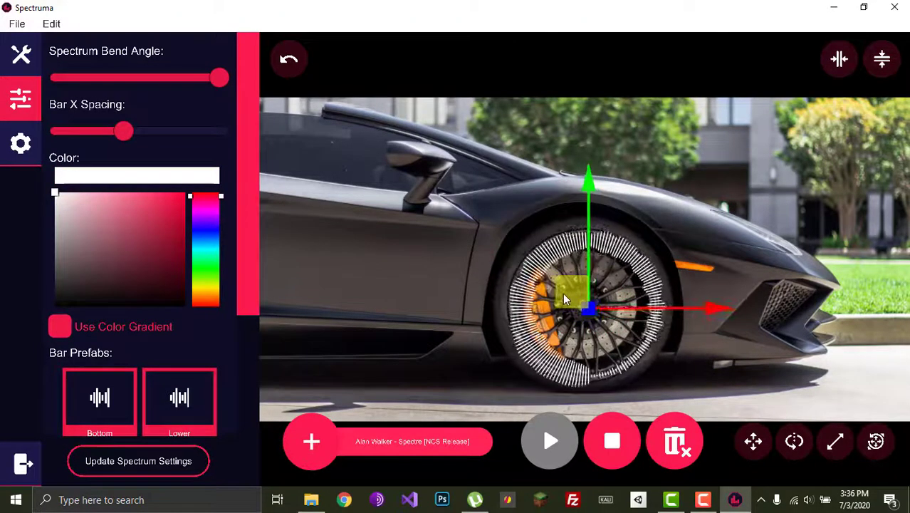
{"action": "key", "text": "r"}
{"action": "left_click_drag", "start_coordinate": [589, 308], "coordinate": [657, 313]}
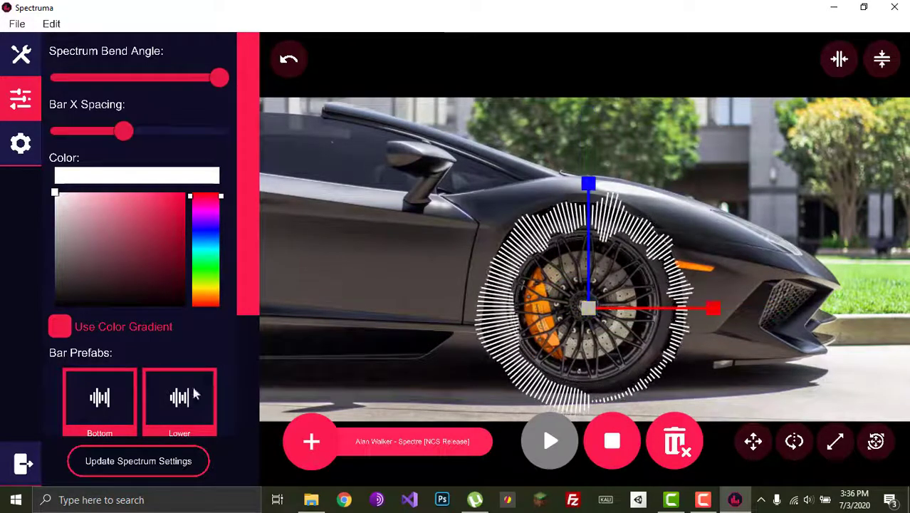
Nudge the white spectrum slightly up and shrink it a touch to fit the front wheel, then deselect it
{"action": "scroll", "coordinate": [249, 335], "scroll_direction": "down", "scroll_amount": 5}
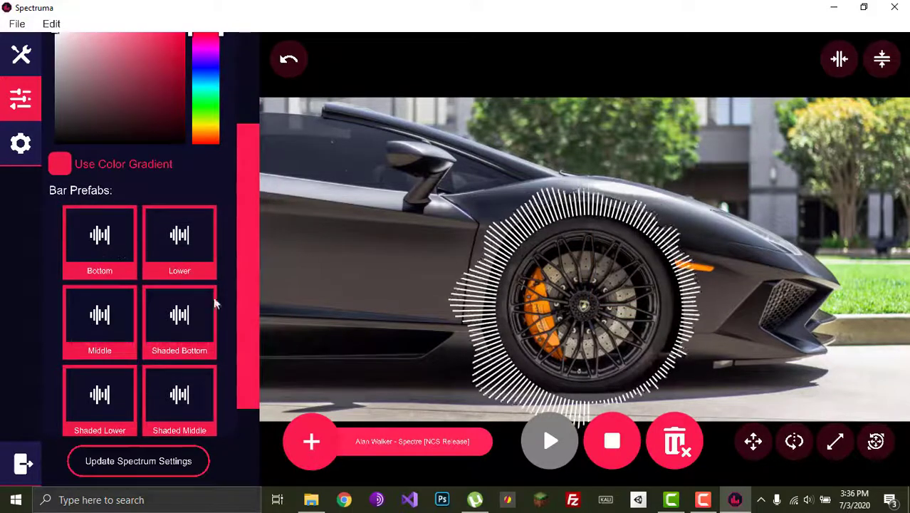
{"action": "mouse_move", "coordinate": [609, 332]}
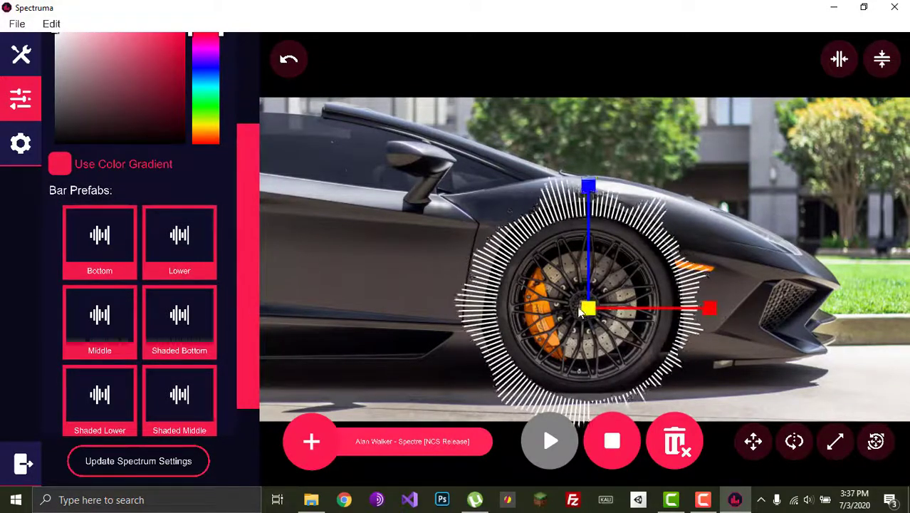
{"action": "left_click", "coordinate": [753, 442]}
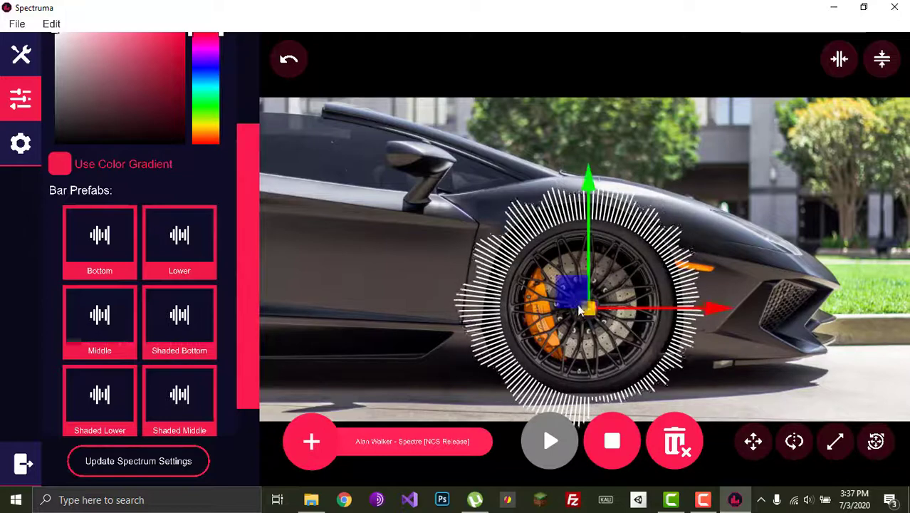
{"action": "left_click_drag", "start_coordinate": [563, 294], "coordinate": [564, 291]}
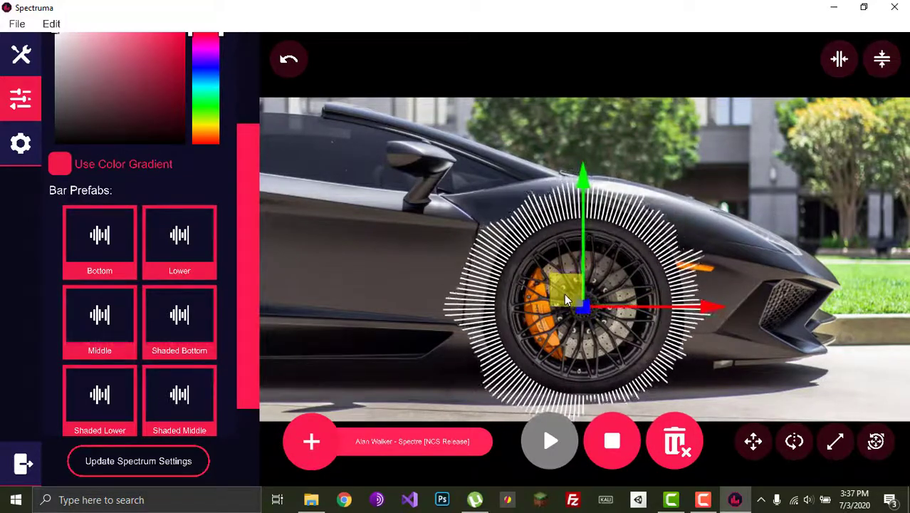
{"action": "key", "text": "r"}
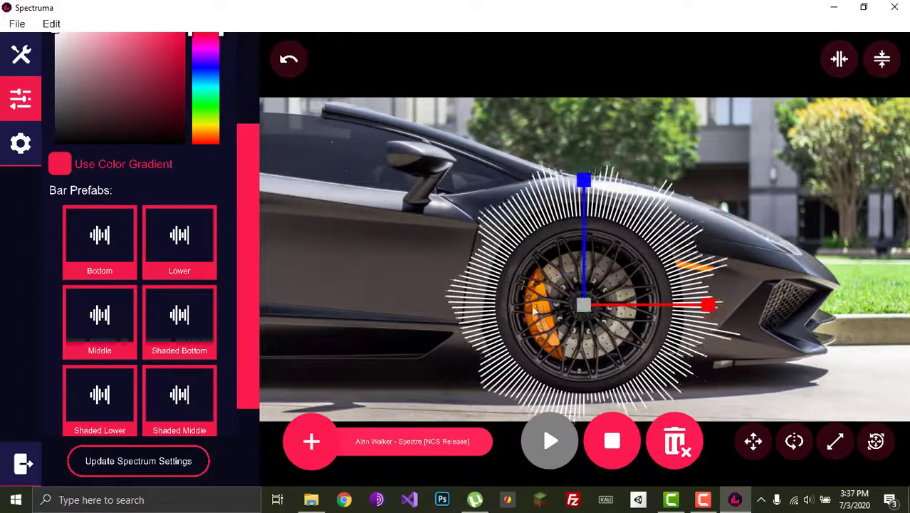
{"action": "left_click_drag", "start_coordinate": [571, 303], "coordinate": [566, 304]}
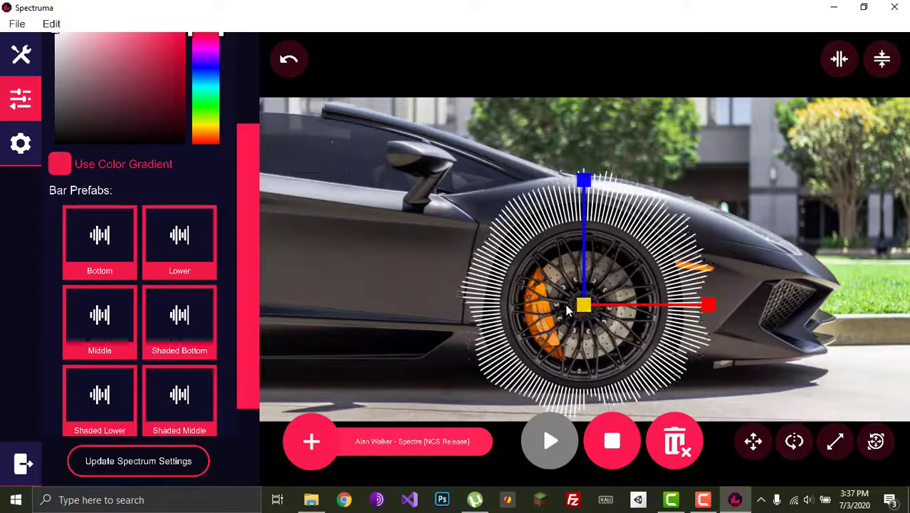
{"action": "left_click", "coordinate": [755, 442]}
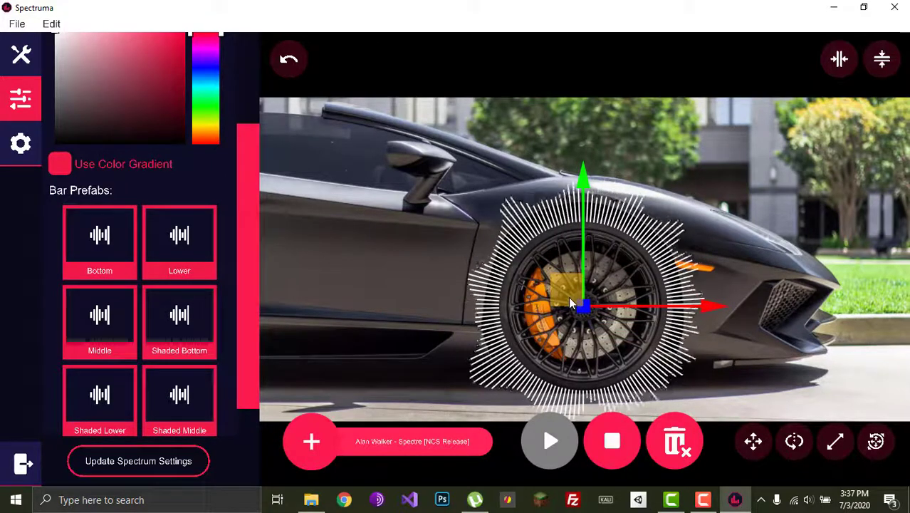
{"action": "left_click", "coordinate": [358, 228]}
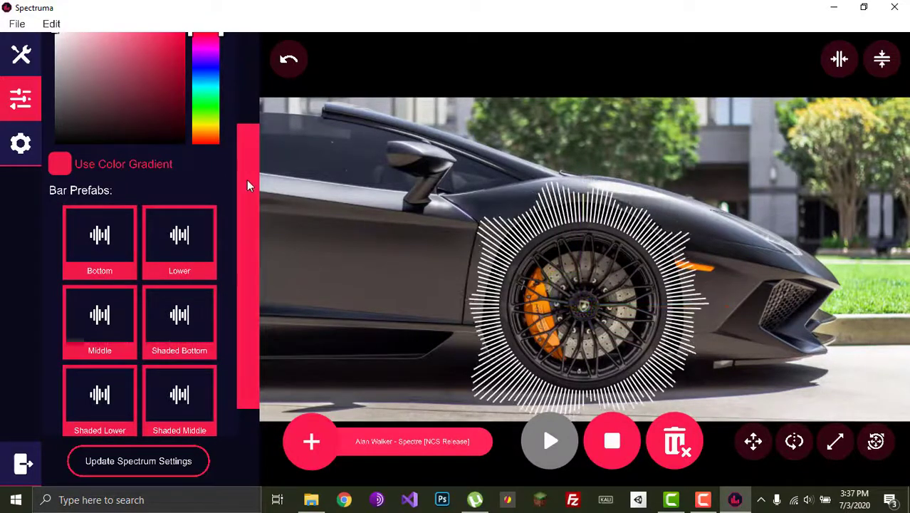
{"action": "left_click_drag", "start_coordinate": [250, 185], "coordinate": [255, 26]}
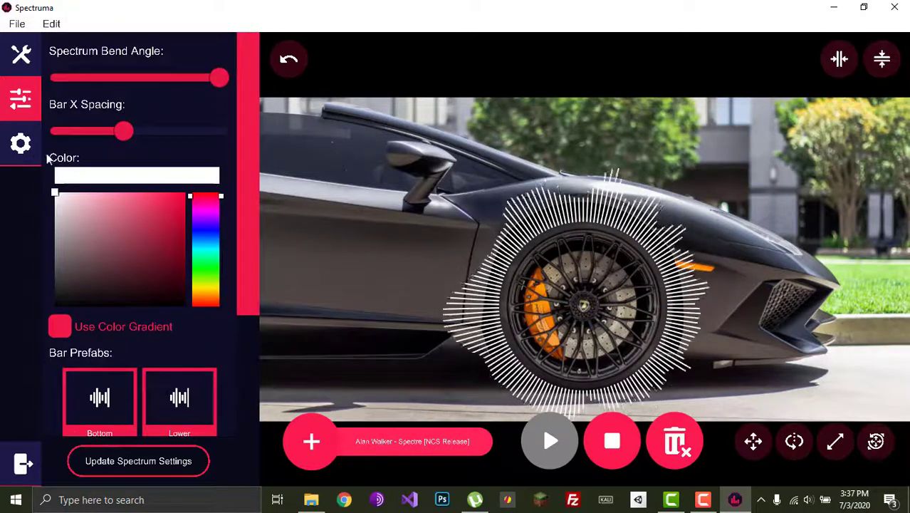
Enable the background colour gradient with a red top colour and green bottom colour
{"action": "left_click", "coordinate": [29, 149]}
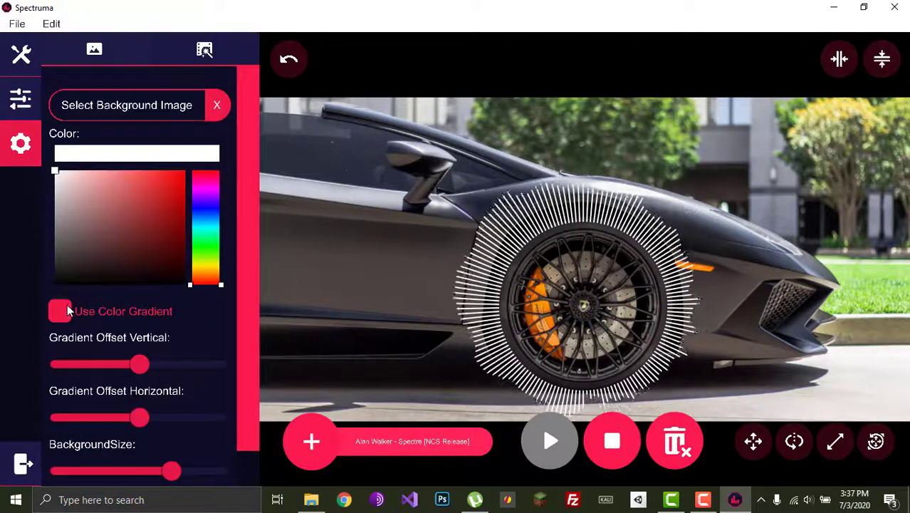
{"action": "left_click", "coordinate": [60, 311]}
{"action": "left_click_drag", "start_coordinate": [150, 234], "coordinate": [238, 197]}
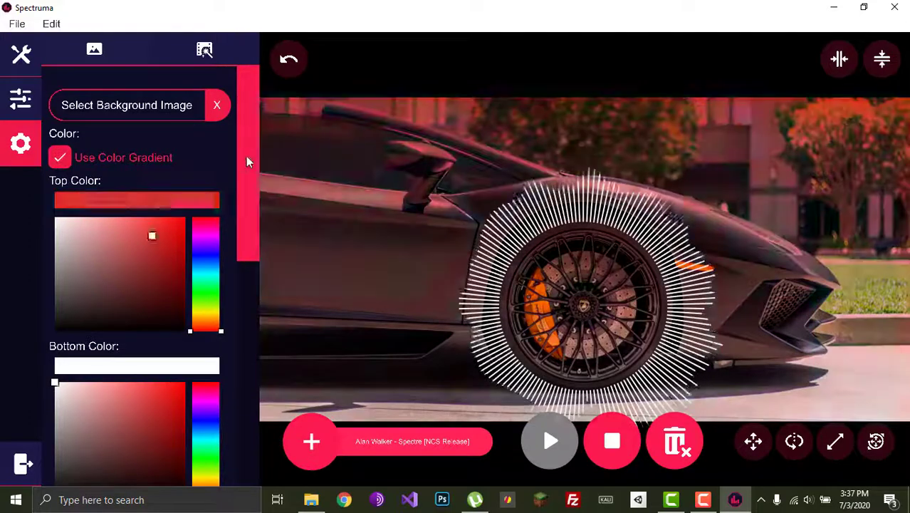
{"action": "scroll", "coordinate": [223, 314], "scroll_direction": "down", "scroll_amount": 3}
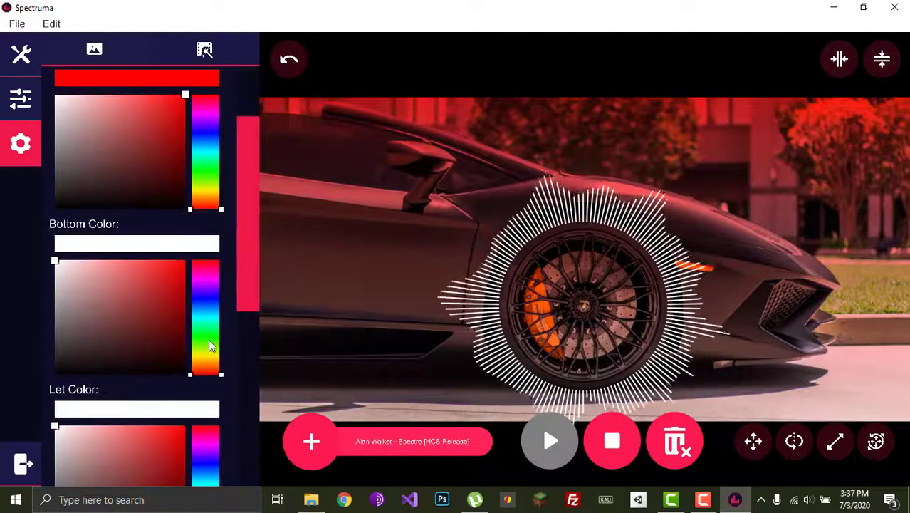
{"action": "left_click", "coordinate": [209, 346]}
{"action": "mouse_move", "coordinate": [160, 317]}
{"action": "left_mouse_down"}
{"action": "mouse_move", "coordinate": [247, 191]}
{"action": "mouse_move", "coordinate": [247, 274]}
{"action": "left_mouse_up"}
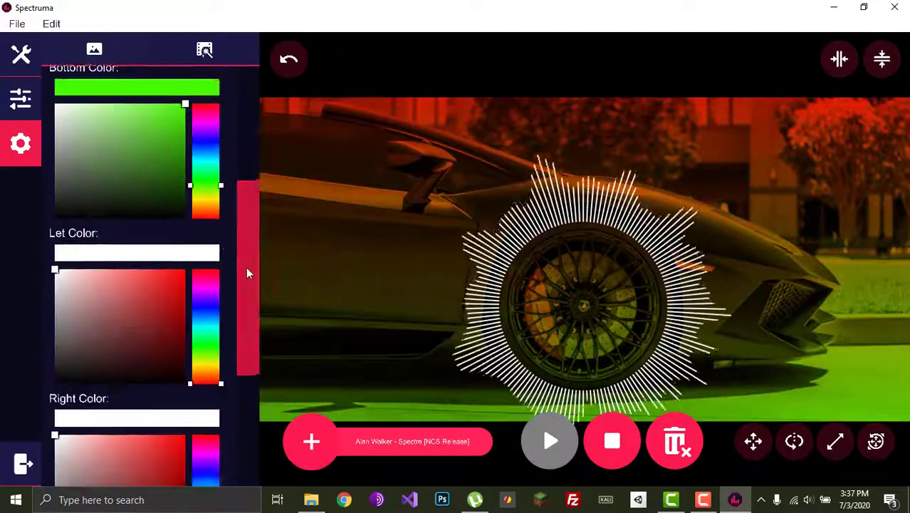
Set the gradient's left colour to a dark red
{"action": "scroll", "coordinate": [246, 278], "scroll_direction": "down", "scroll_amount": 2}
{"action": "scroll", "coordinate": [224, 187], "scroll_direction": "down", "scroll_amount": 1}
{"action": "scroll", "coordinate": [224, 270], "scroll_direction": "up", "scroll_amount": 1}
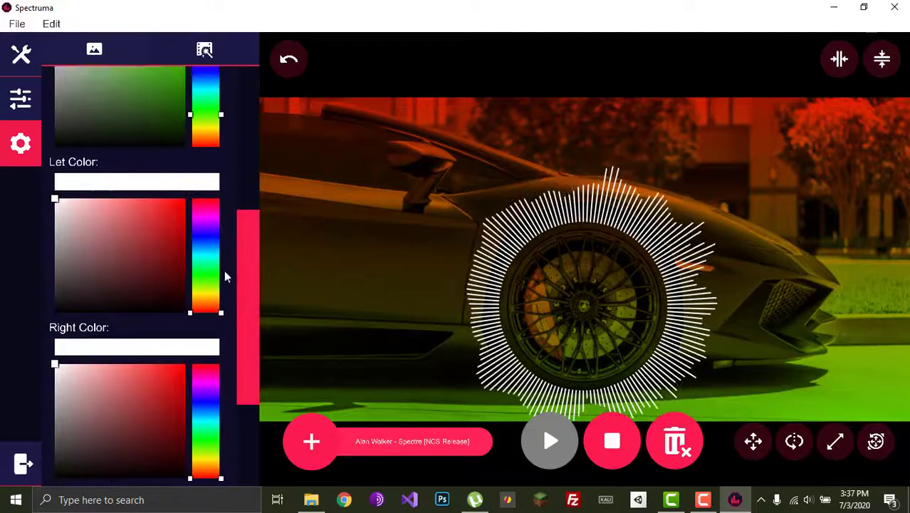
{"action": "scroll", "coordinate": [225, 277], "scroll_direction": "up", "scroll_amount": 1}
{"action": "left_click", "coordinate": [206, 210]}
{"action": "left_click", "coordinate": [174, 216]}
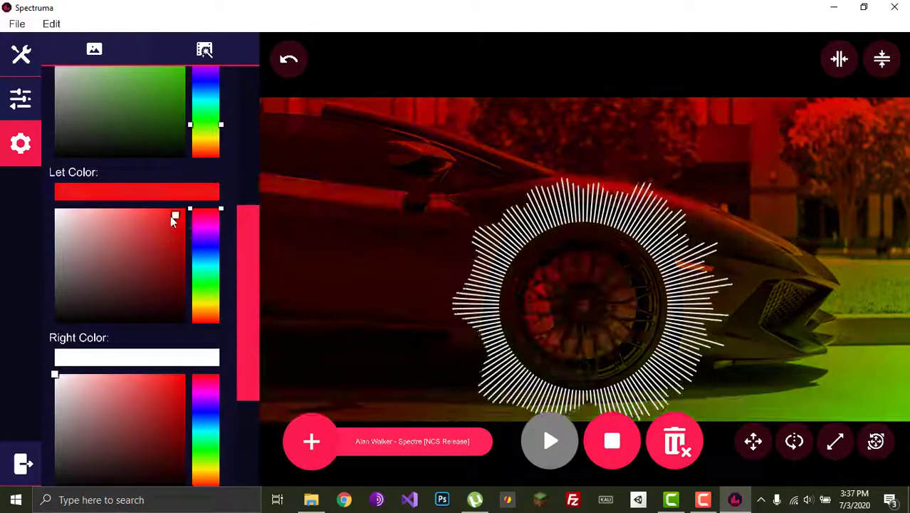
{"action": "left_click", "coordinate": [160, 271]}
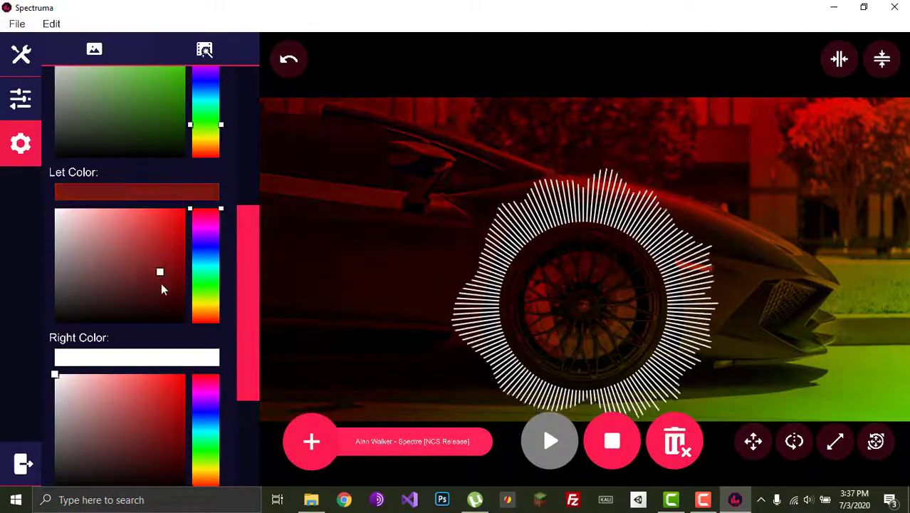
{"action": "left_click", "coordinate": [151, 297]}
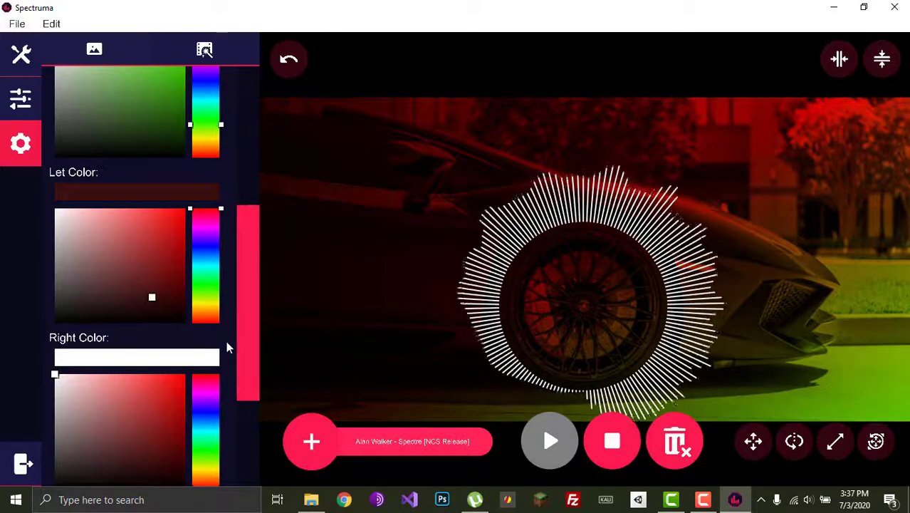
{"action": "left_click", "coordinate": [564, 284]}
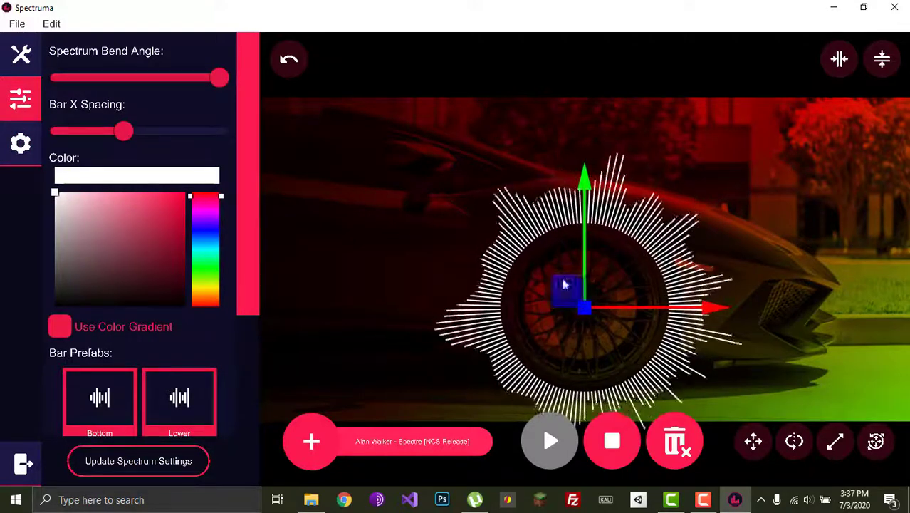
Toggle the spectrum's move and scale handles, then show the Spectrum Type list
{"action": "left_click", "coordinate": [348, 229]}
{"action": "left_click", "coordinate": [753, 442]}
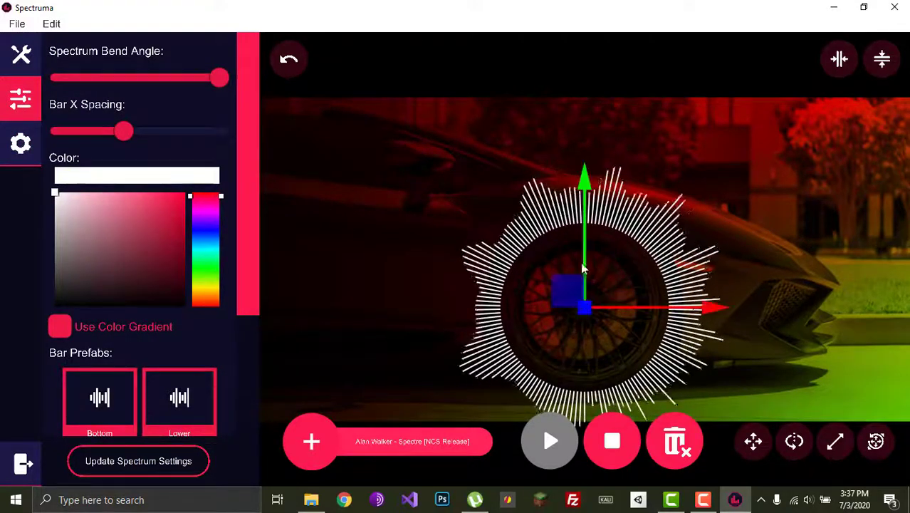
{"action": "left_click", "coordinate": [828, 445]}
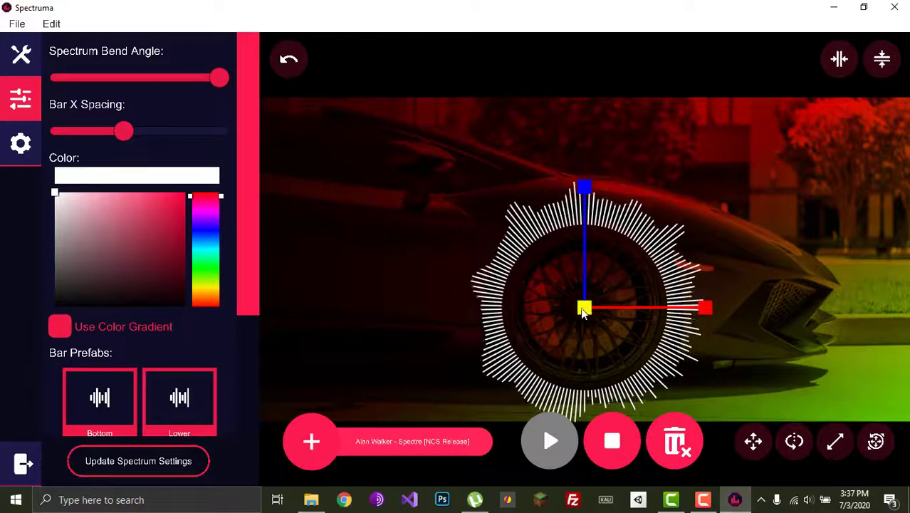
{"action": "left_click", "coordinate": [753, 442]}
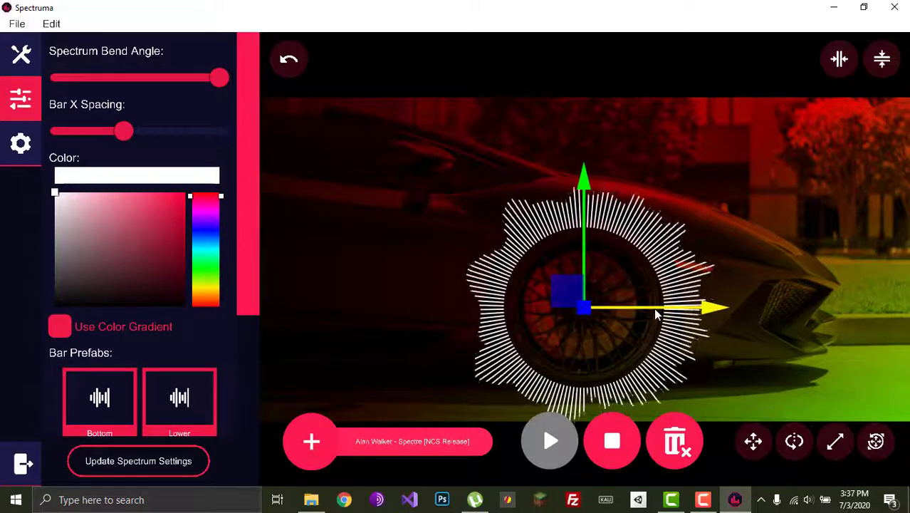
{"action": "left_click", "coordinate": [456, 257]}
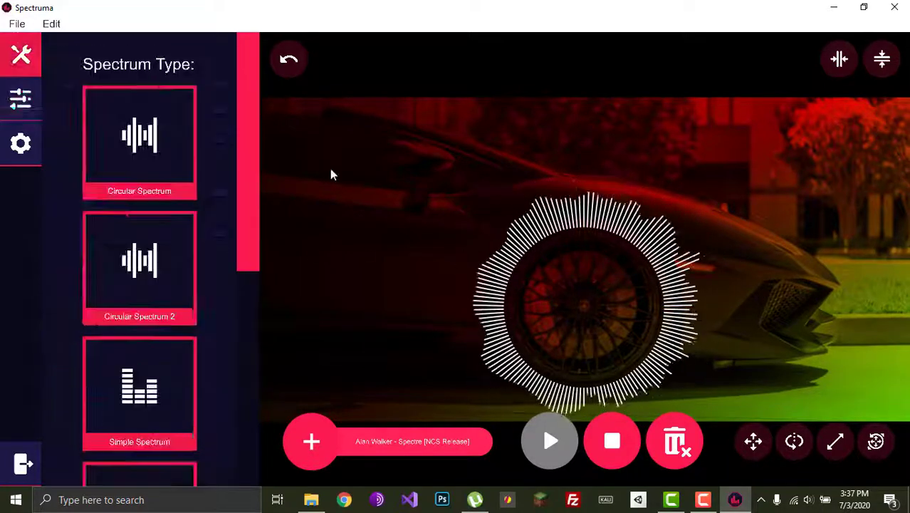
Add a Text object from Tools and move it above the circular spectrum
{"action": "left_click_drag", "start_coordinate": [253, 194], "coordinate": [235, 346]}
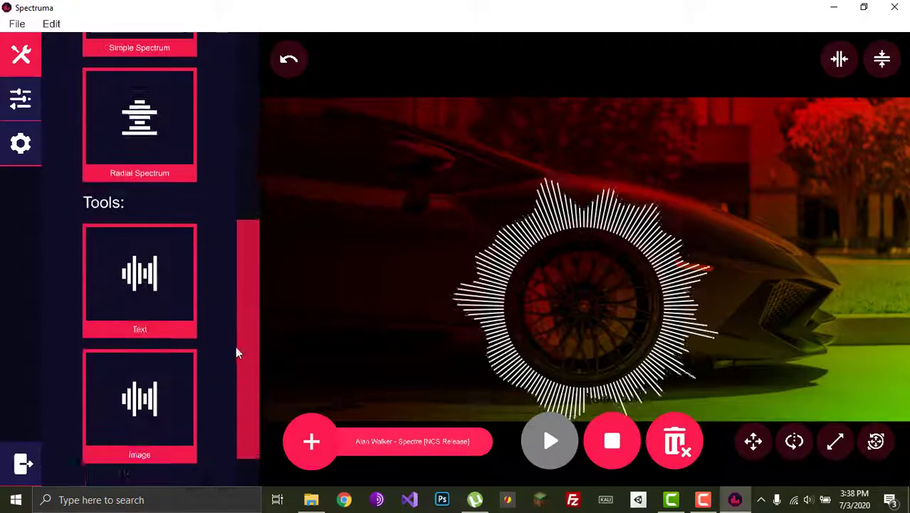
{"action": "left_click", "coordinate": [143, 291]}
{"action": "left_click", "coordinate": [606, 274]}
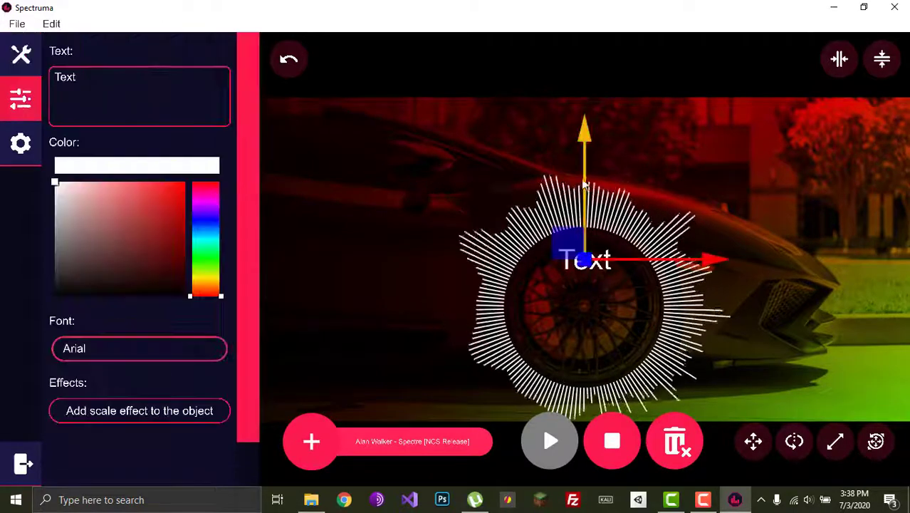
{"action": "left_click_drag", "start_coordinate": [584, 186], "coordinate": [559, 76]}
Replace the placeholder text with 'Spectruma - Audio Visualizer Maker'
{"action": "double_click", "coordinate": [129, 89]}
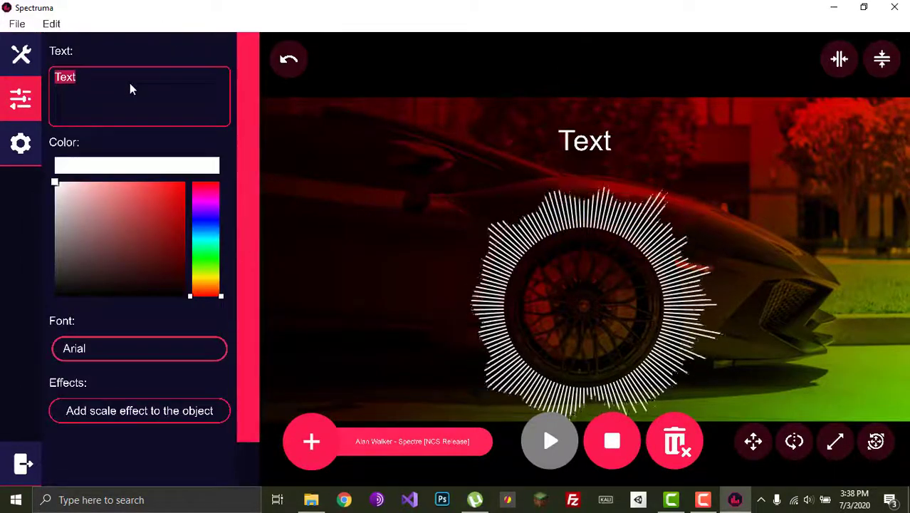
{"action": "type", "text": "Ef"}
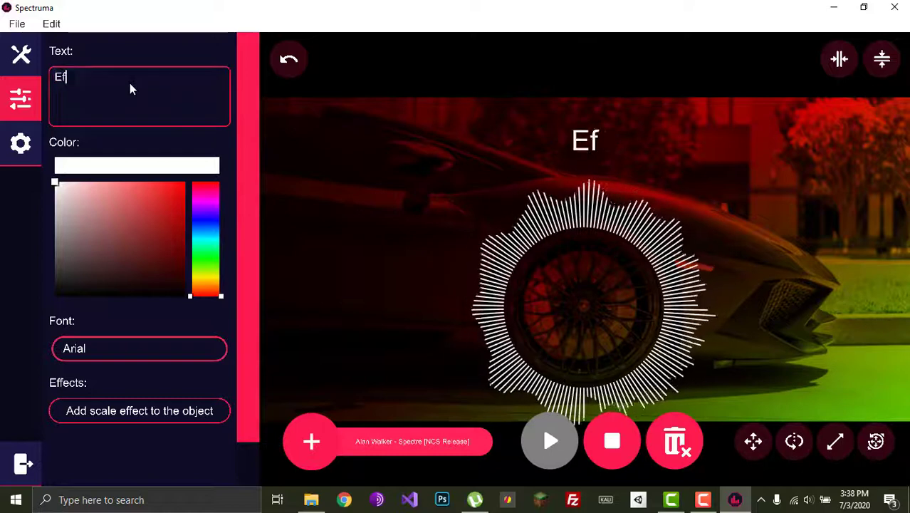
{"action": "key", "text": "BackSpace"}
{"action": "key", "text": "BackSpace"}
{"action": "type", "text": "Spec"}
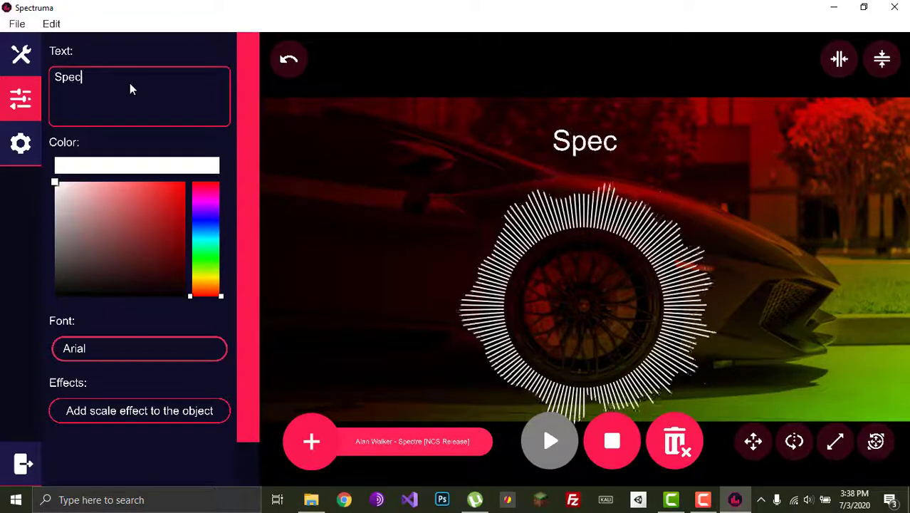
{"action": "type", "text": "trua"}
{"action": "key", "text": "BackSpace"}
{"action": "type", "text": "ma - "}
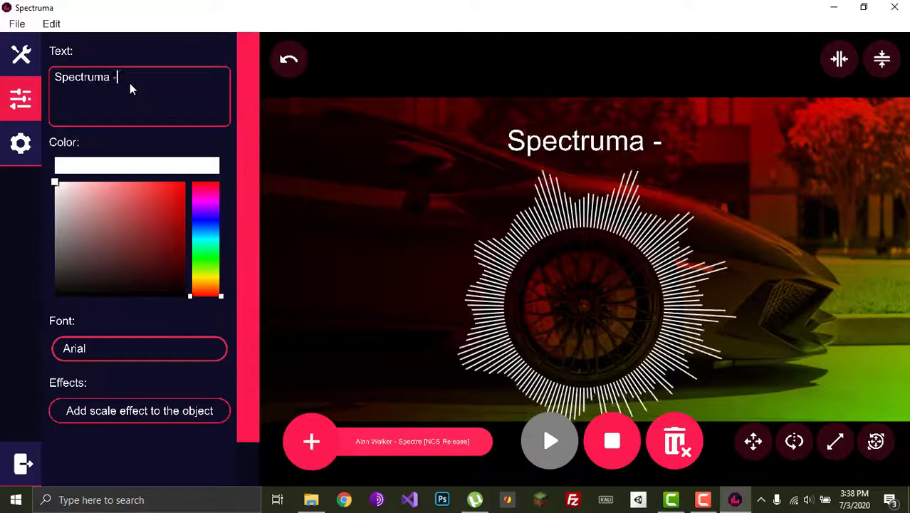
{"action": "type", "text": "Audio "}
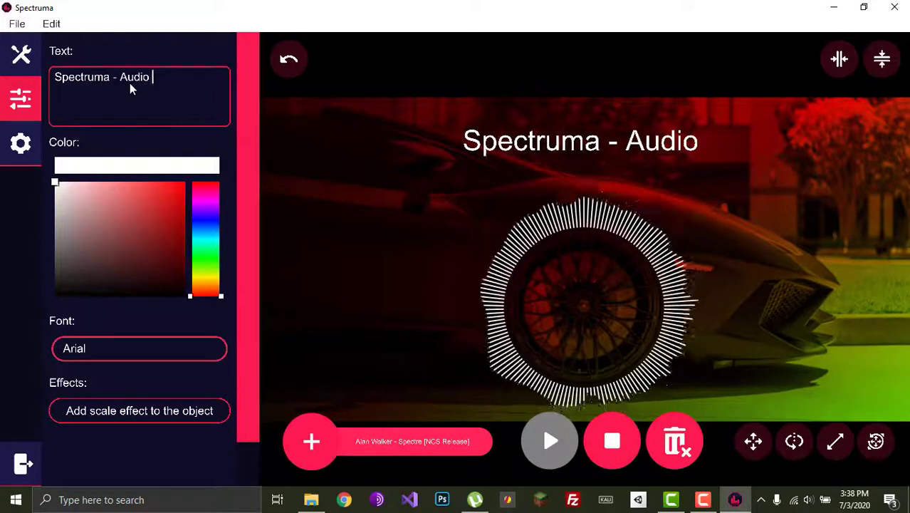
{"action": "type", "text": "Visualizer Ma"}
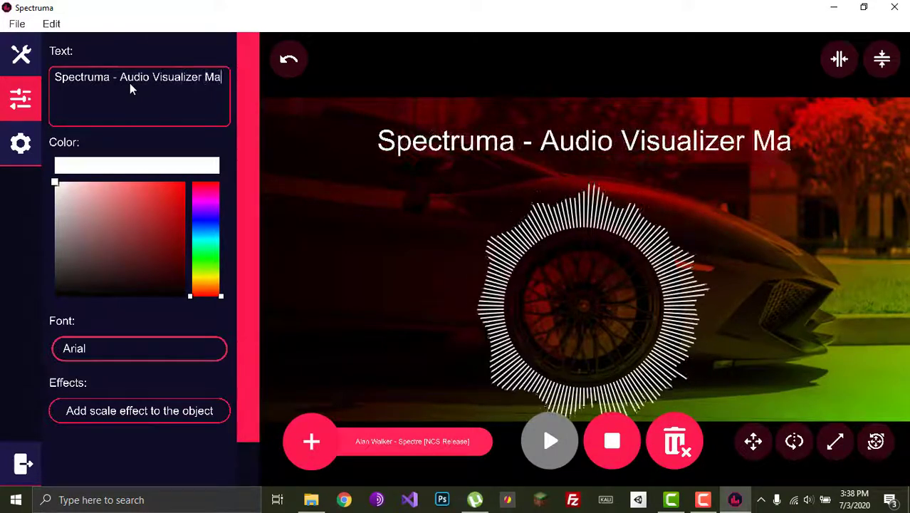
{"action": "type", "text": "ker"}
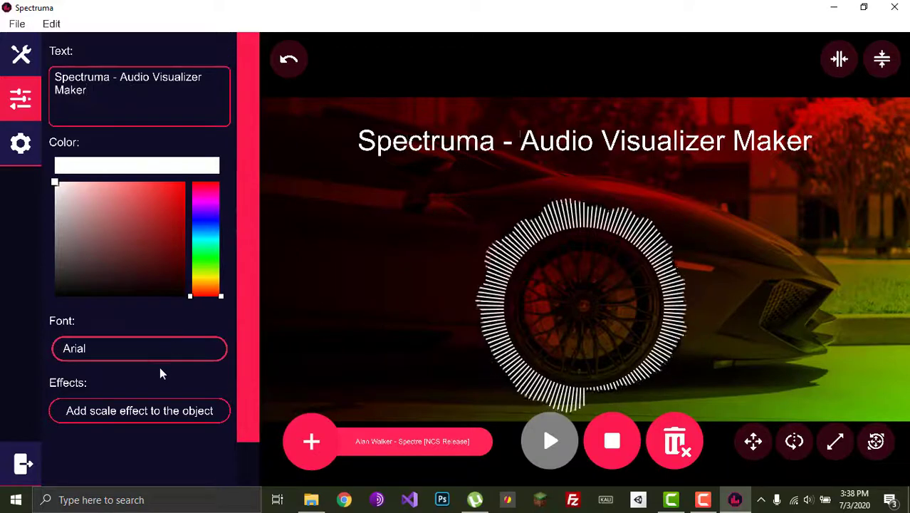
Set the title's font to Segoe Script
{"action": "left_click", "coordinate": [170, 349]}
{"action": "scroll", "coordinate": [225, 198], "scroll_direction": "down", "scroll_amount": 1}
{"action": "scroll", "coordinate": [221, 202], "scroll_direction": "down", "scroll_amount": 3}
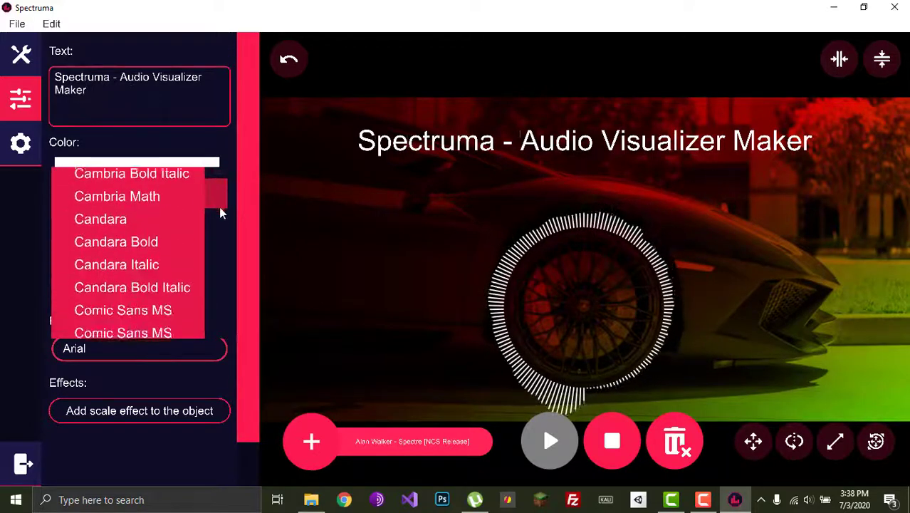
{"action": "scroll", "coordinate": [219, 207], "scroll_direction": "down", "scroll_amount": 2}
{"action": "scroll", "coordinate": [218, 207], "scroll_direction": "up", "scroll_amount": 1}
{"action": "scroll", "coordinate": [217, 207], "scroll_direction": "down", "scroll_amount": 1}
{"action": "scroll", "coordinate": [220, 214], "scroll_direction": "down", "scroll_amount": 3}
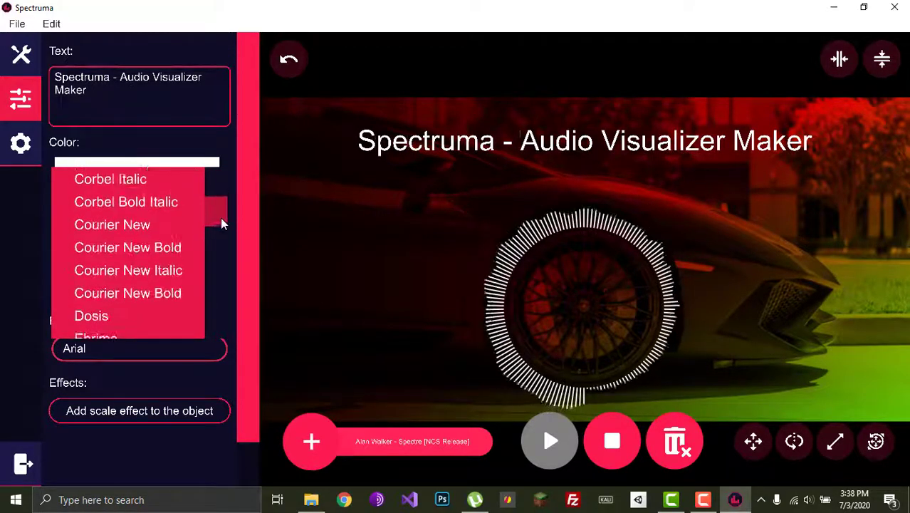
{"action": "scroll", "coordinate": [221, 223], "scroll_direction": "down", "scroll_amount": 1}
{"action": "scroll", "coordinate": [218, 232], "scroll_direction": "down", "scroll_amount": 3}
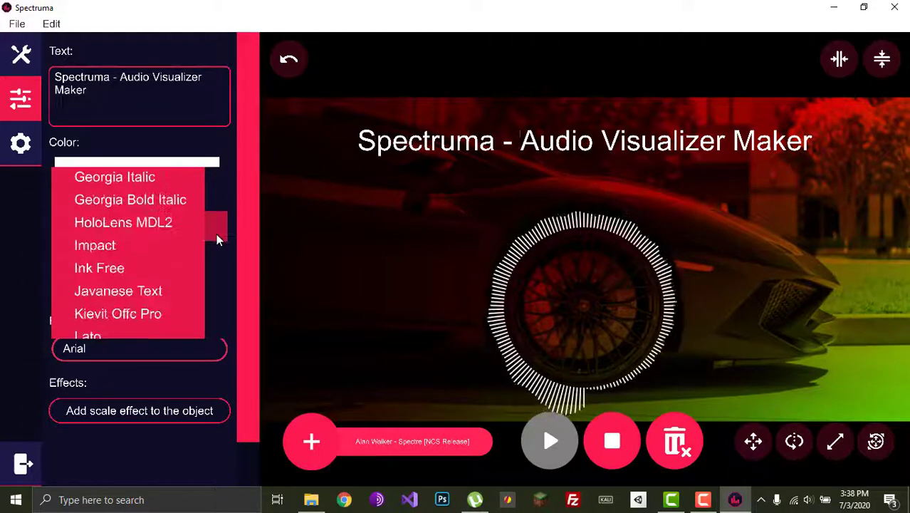
{"action": "scroll", "coordinate": [216, 238], "scroll_direction": "down", "scroll_amount": 2}
{"action": "scroll", "coordinate": [213, 250], "scroll_direction": "down", "scroll_amount": 4}
{"action": "scroll", "coordinate": [210, 262], "scroll_direction": "down", "scroll_amount": 2}
{"action": "scroll", "coordinate": [208, 267], "scroll_direction": "down", "scroll_amount": 2}
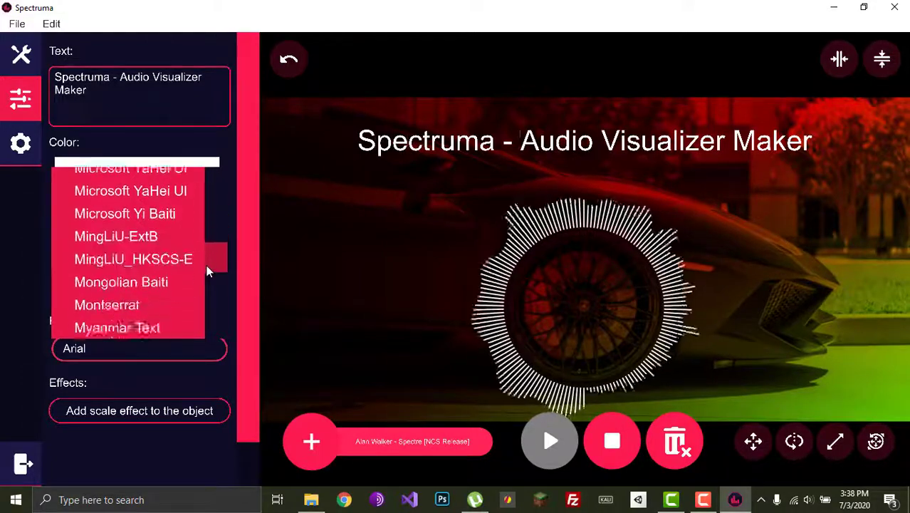
{"action": "scroll", "coordinate": [207, 271], "scroll_direction": "down", "scroll_amount": 4}
{"action": "scroll", "coordinate": [206, 277], "scroll_direction": "down", "scroll_amount": 3}
{"action": "scroll", "coordinate": [207, 279], "scroll_direction": "down", "scroll_amount": 2}
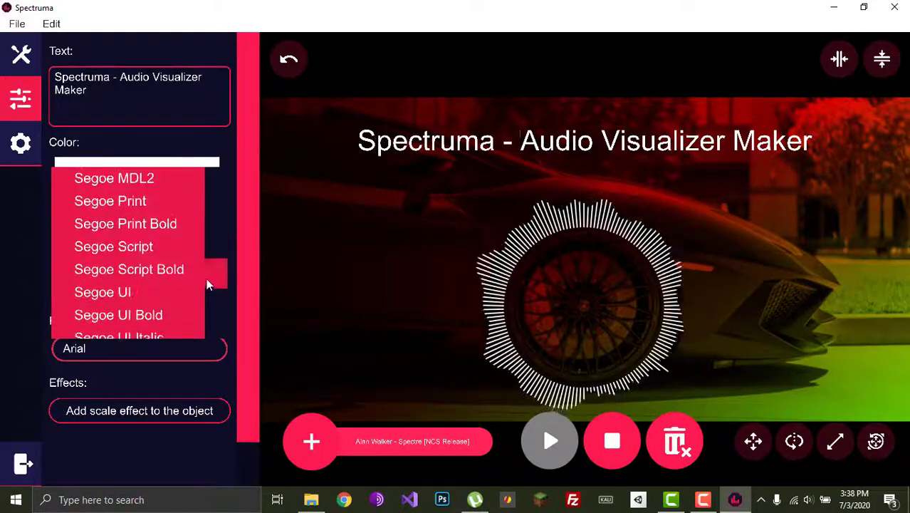
{"action": "left_click", "coordinate": [192, 247]}
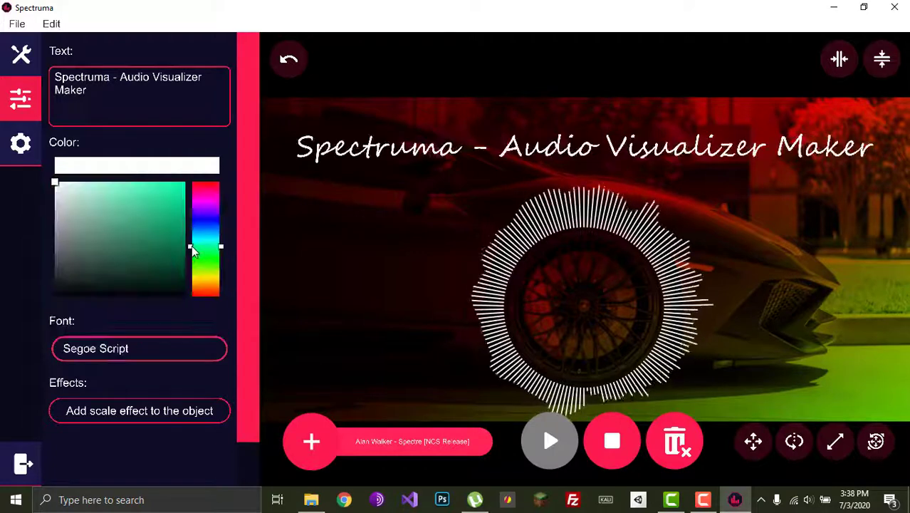
Select and then deselect the title to check its placement above the white spectrum
{"action": "left_click", "coordinate": [540, 147]}
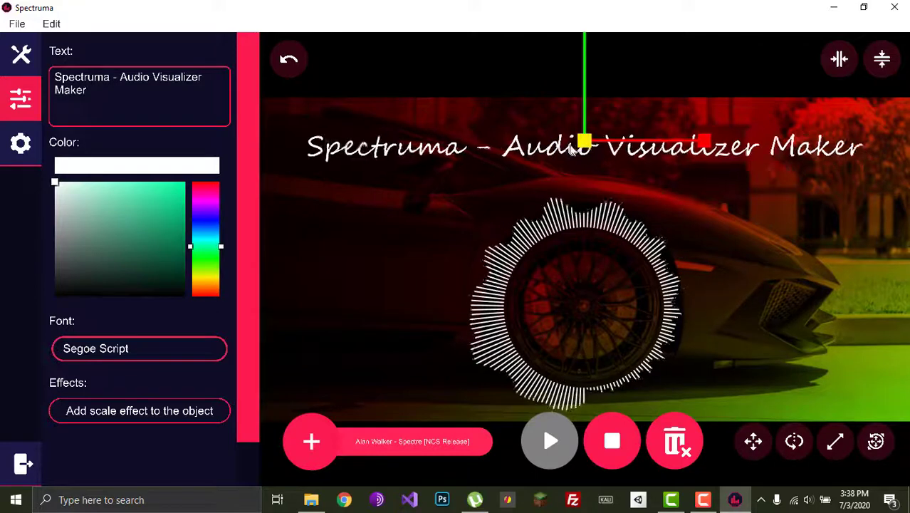
{"action": "left_click", "coordinate": [417, 229]}
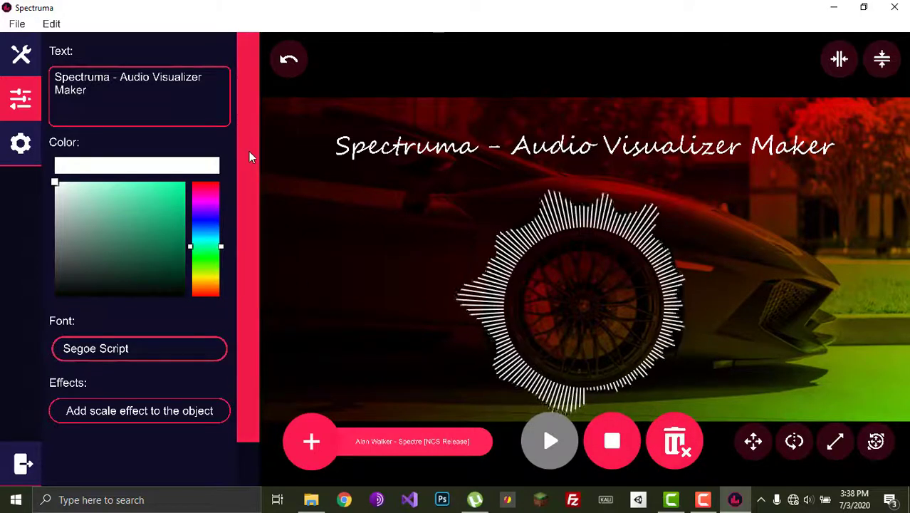
{"action": "scroll", "coordinate": [251, 188], "scroll_direction": "down", "scroll_amount": 2}
{"action": "scroll", "coordinate": [251, 214], "scroll_direction": "up", "scroll_amount": 2}
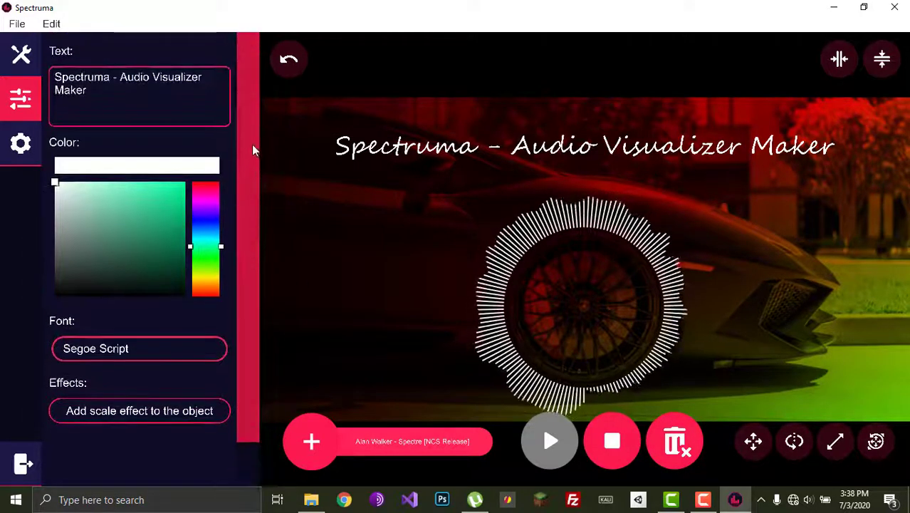
Set the background gradient's bottom colour to green so it fades from red to green
{"action": "left_click", "coordinate": [21, 57]}
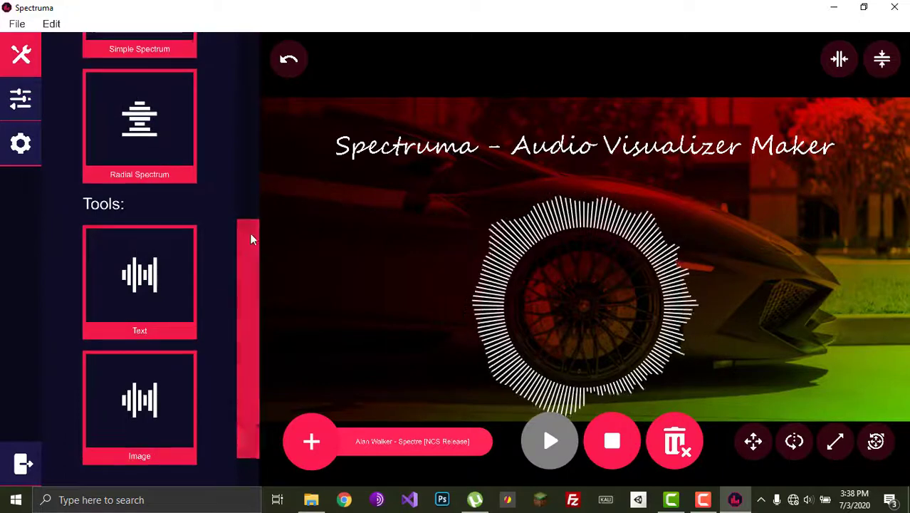
{"action": "mouse_move", "coordinate": [249, 235]}
{"action": "left_mouse_down"}
{"action": "mouse_move", "coordinate": [258, 82]}
{"action": "mouse_move", "coordinate": [248, 67]}
{"action": "left_mouse_up"}
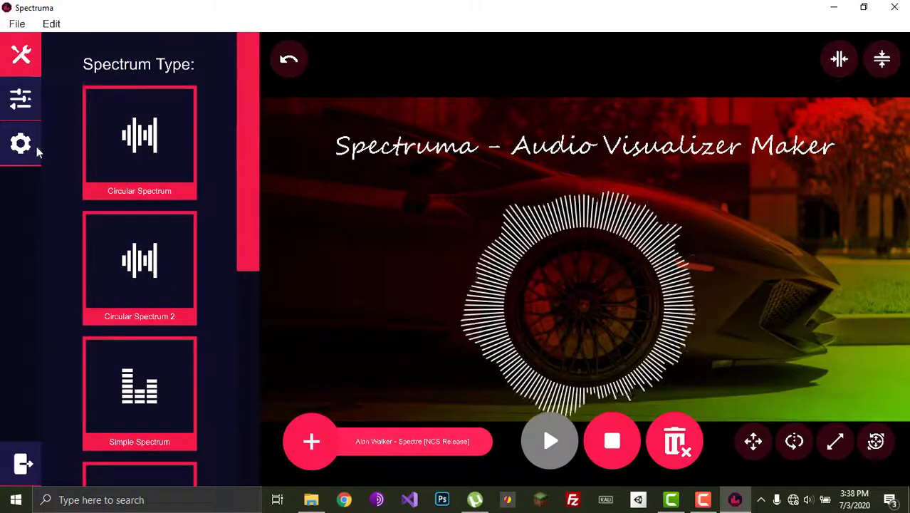
{"action": "left_click", "coordinate": [29, 148]}
{"action": "left_click", "coordinate": [217, 52]}
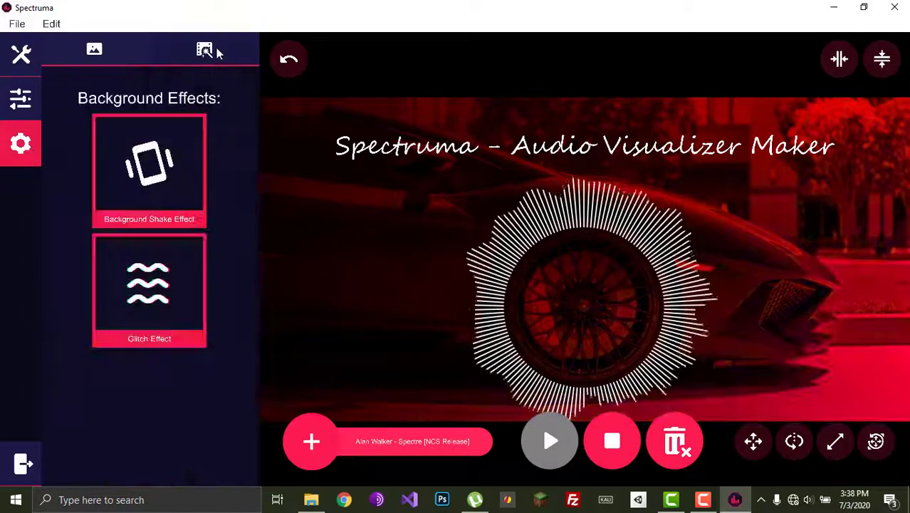
{"action": "left_click", "coordinate": [87, 59]}
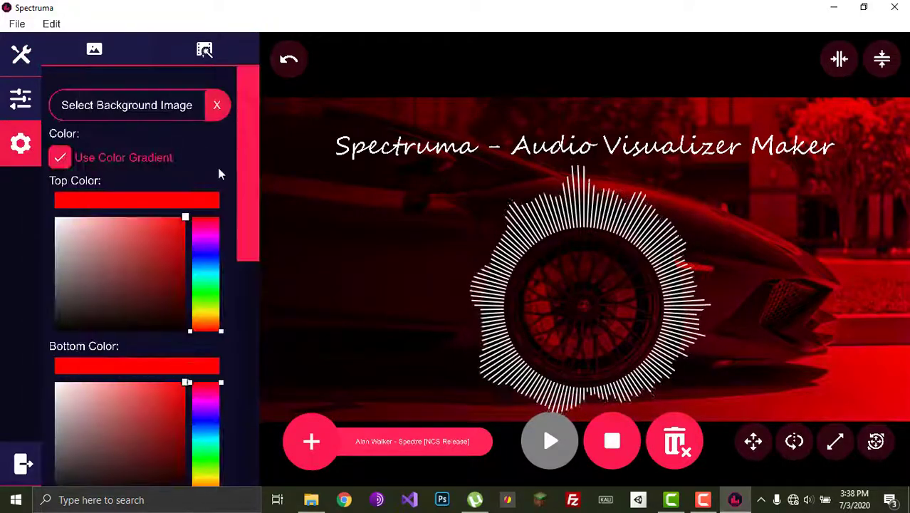
{"action": "scroll", "coordinate": [251, 217], "scroll_direction": "down", "scroll_amount": 2}
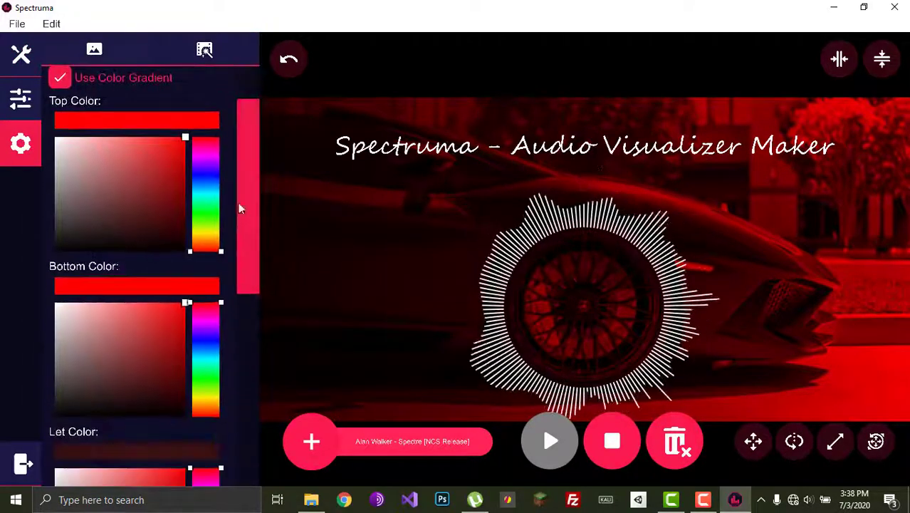
{"action": "left_click", "coordinate": [212, 383]}
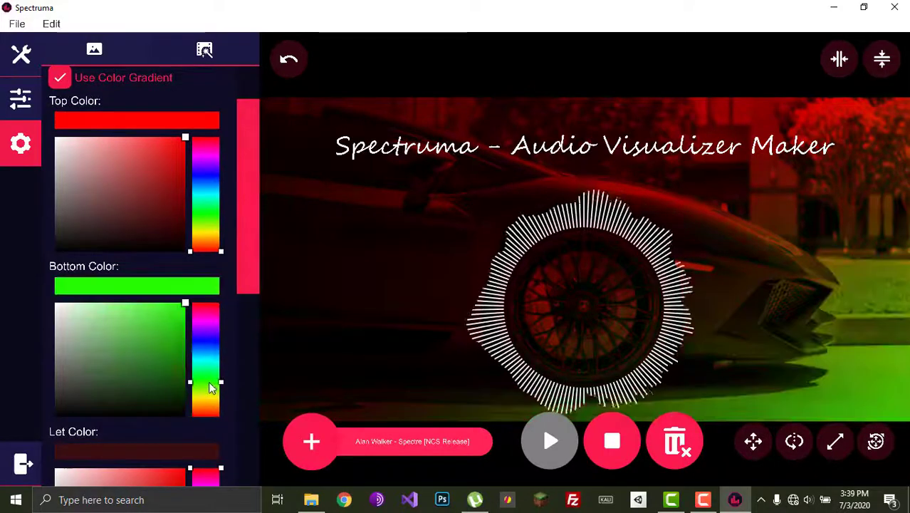
Switch on the Background Shake Effect
{"action": "scroll", "coordinate": [242, 320], "scroll_direction": "down", "scroll_amount": 3}
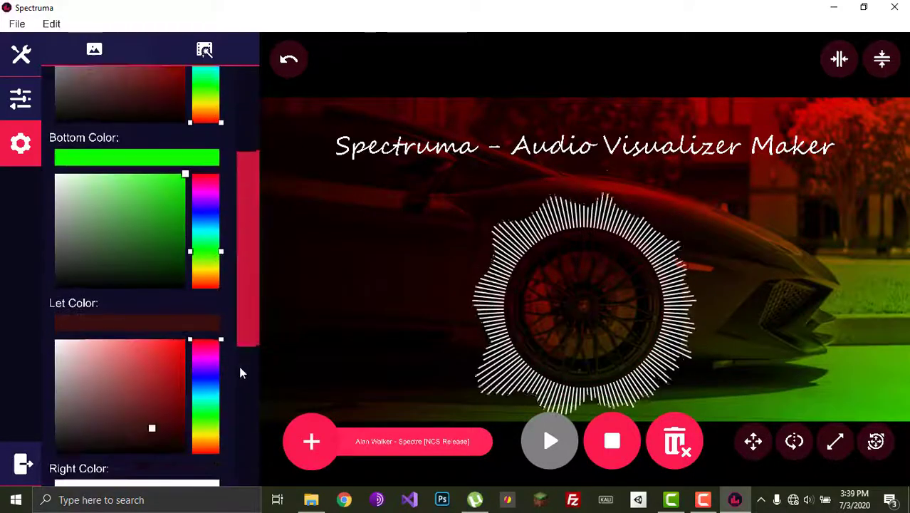
{"action": "scroll", "coordinate": [239, 385], "scroll_direction": "down", "scroll_amount": 4}
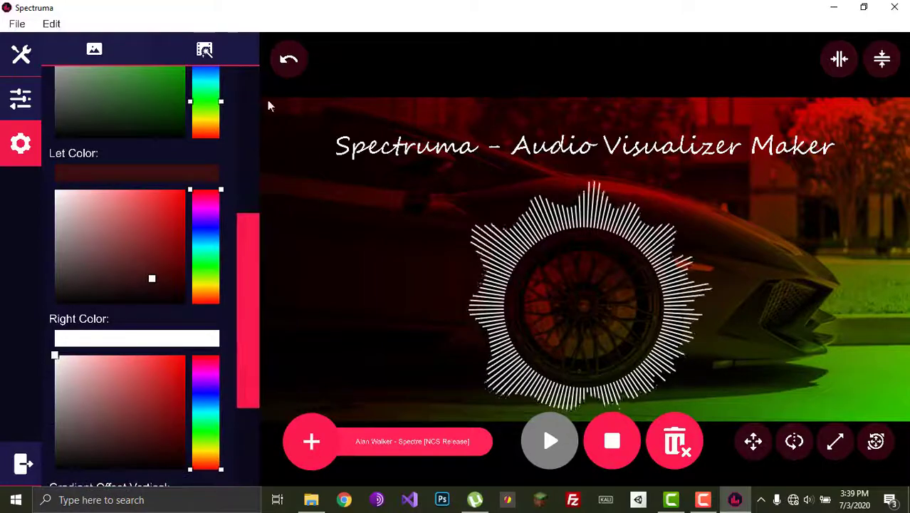
{"action": "left_click", "coordinate": [239, 57]}
{"action": "left_click", "coordinate": [175, 161]}
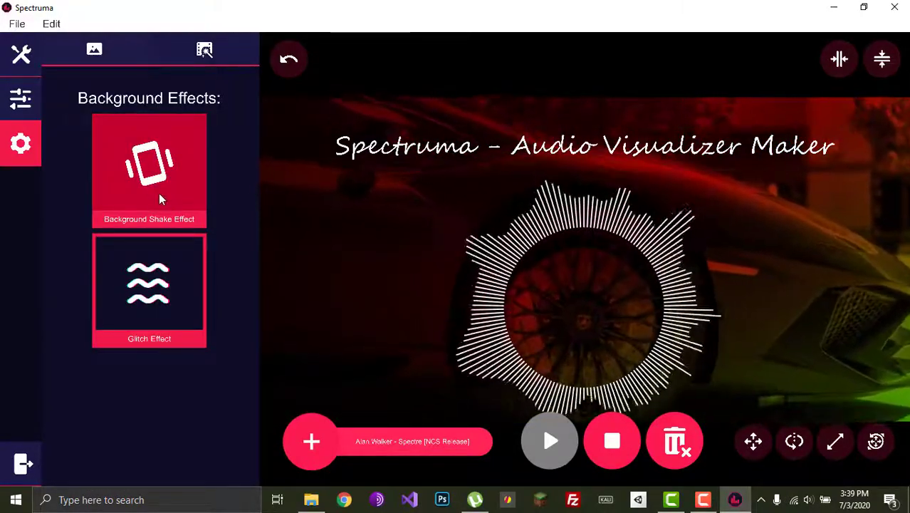
Toggle the background shake off and on, leaving it enabled
{"action": "left_click", "coordinate": [159, 193]}
{"action": "left_click", "coordinate": [142, 178]}
{"action": "left_click", "coordinate": [143, 178]}
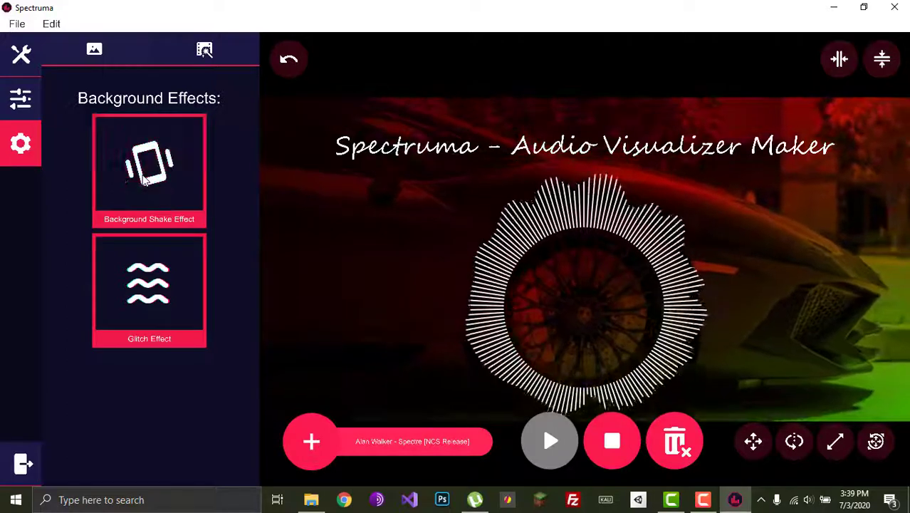
{"action": "left_click", "coordinate": [142, 178]}
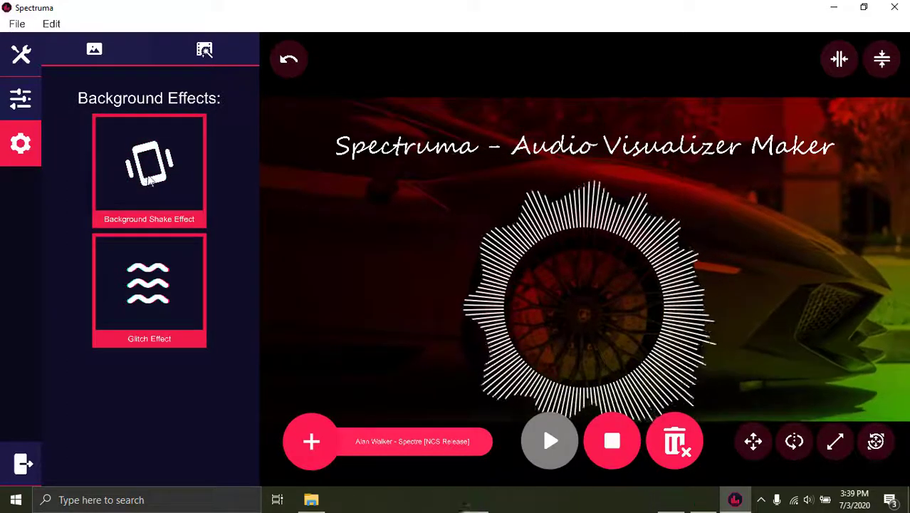
Nudge the white circular spectrum down, enlarge it, and turn on the Glitch Effect
{"action": "left_click", "coordinate": [574, 305]}
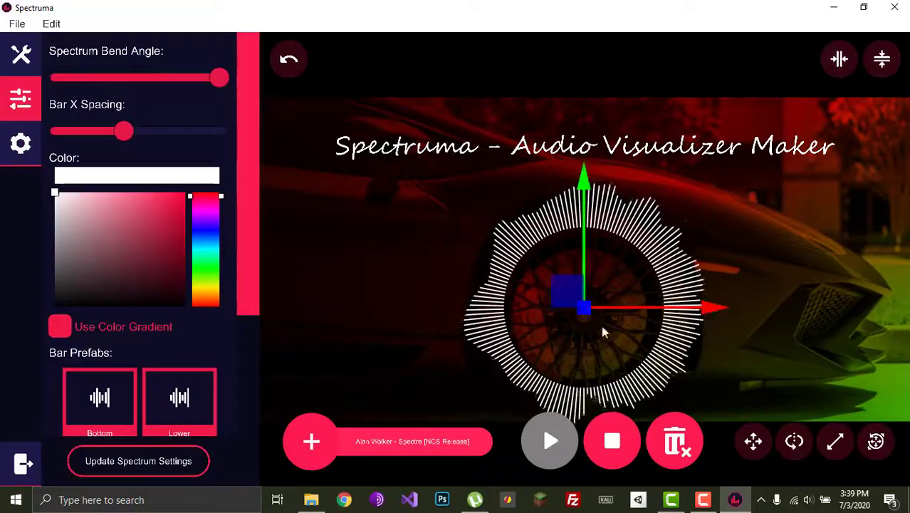
{"action": "left_click_drag", "start_coordinate": [566, 292], "coordinate": [567, 302]}
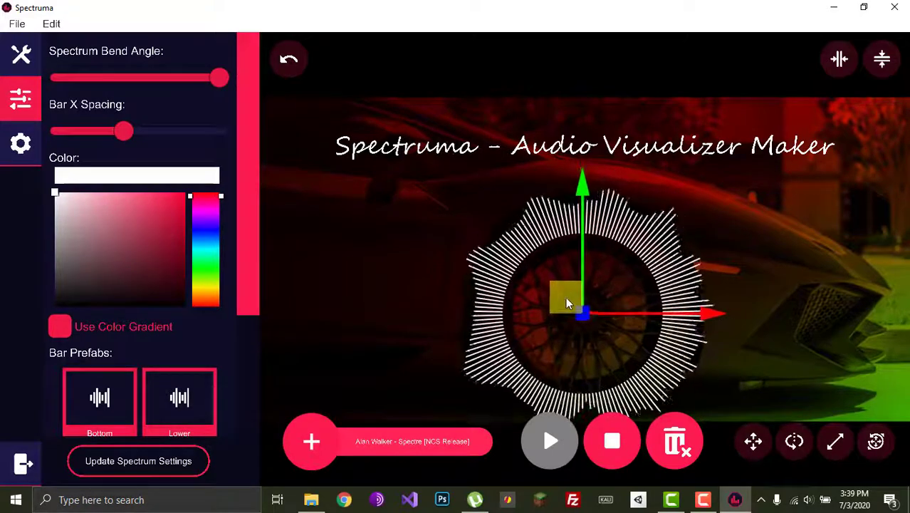
{"action": "key", "text": "r"}
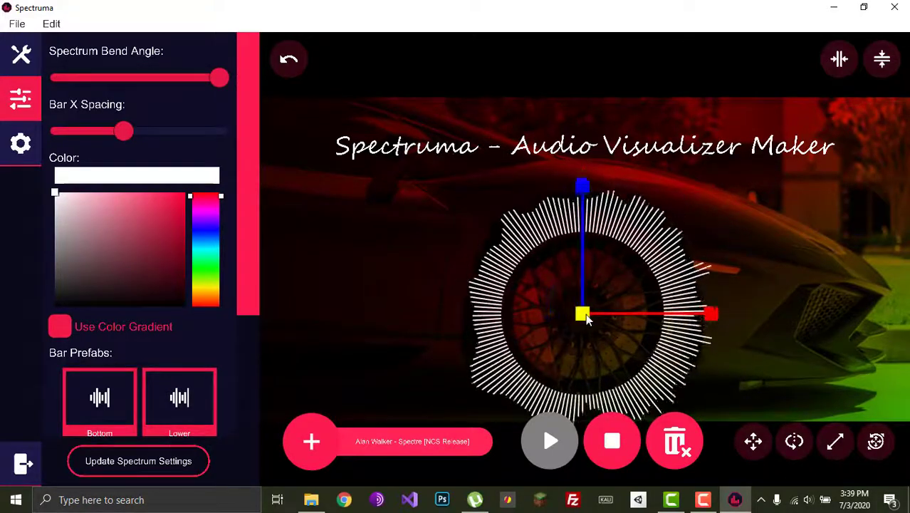
{"action": "left_click_drag", "start_coordinate": [584, 316], "coordinate": [611, 319]}
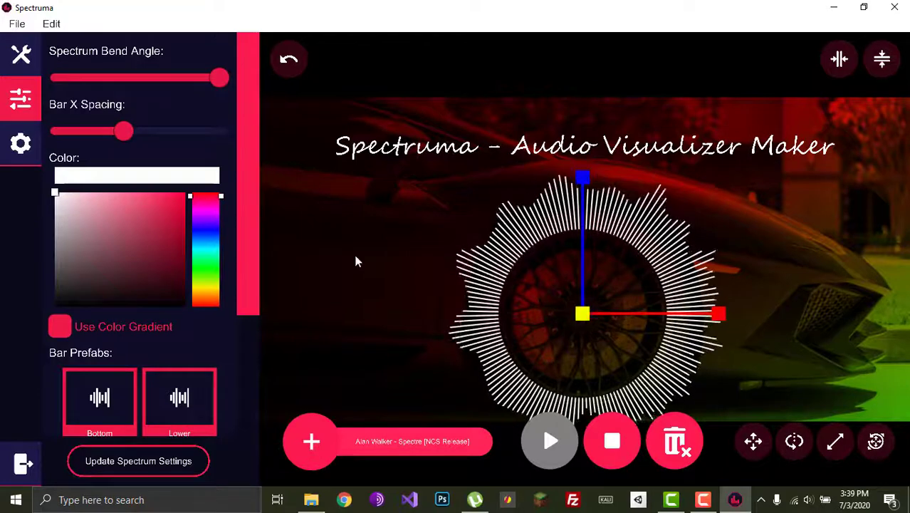
{"action": "left_click", "coordinate": [21, 142]}
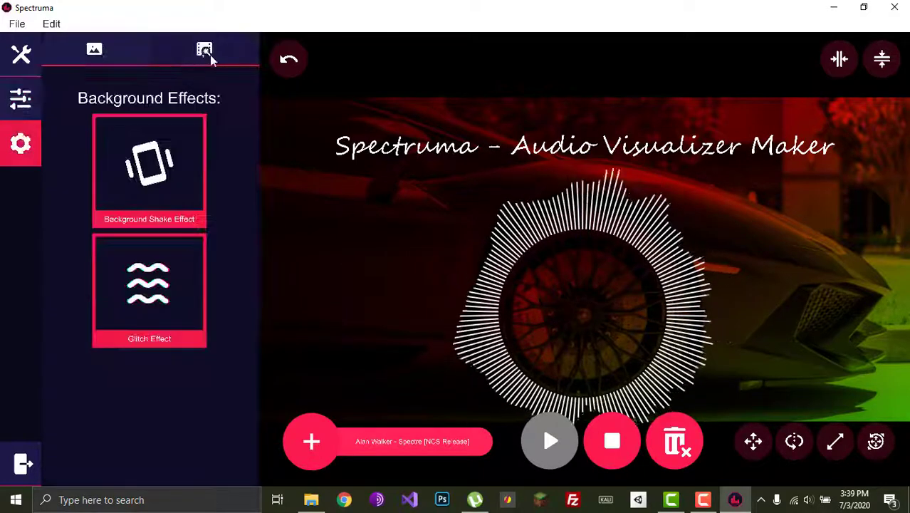
{"action": "left_click", "coordinate": [168, 284]}
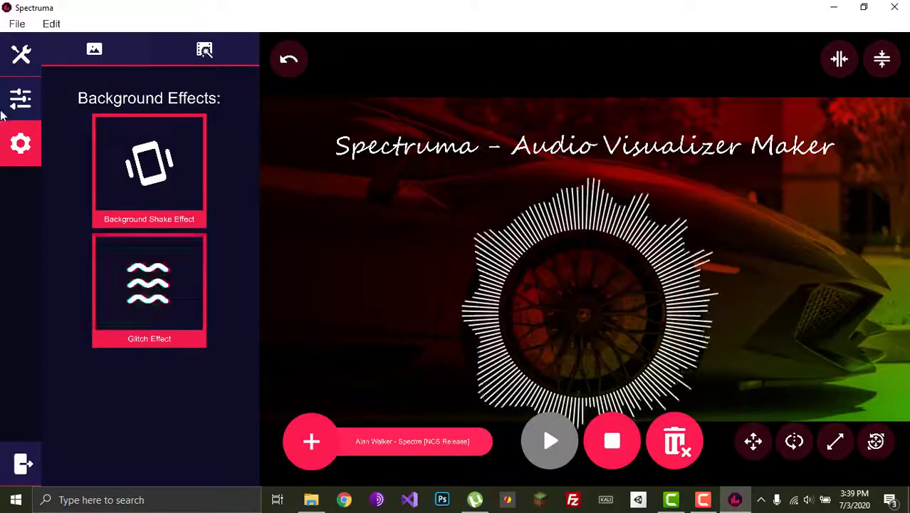
Add a Circular Spectrum 2 visualizer and move it up to the top right
{"action": "left_click", "coordinate": [15, 74]}
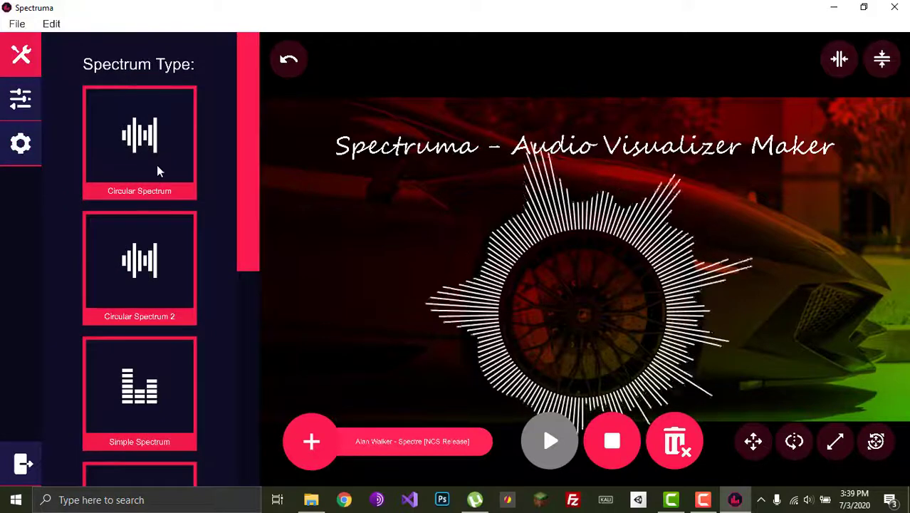
{"action": "left_click_drag", "start_coordinate": [258, 141], "coordinate": [257, 199]}
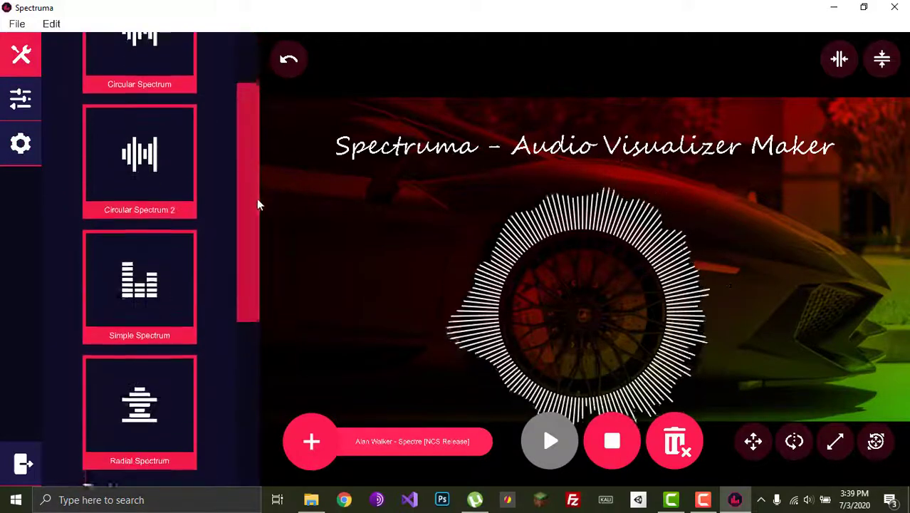
{"action": "left_click", "coordinate": [172, 149]}
{"action": "left_click", "coordinate": [610, 260]}
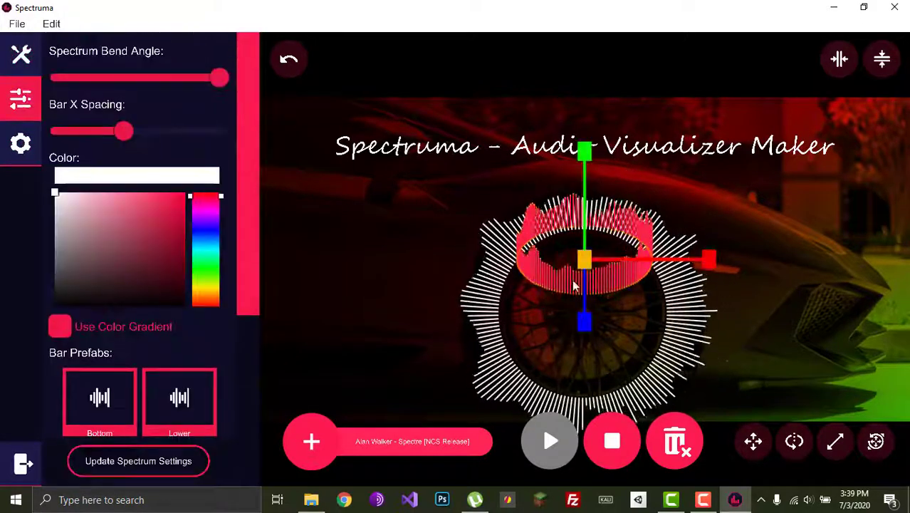
{"action": "left_click", "coordinate": [755, 443]}
{"action": "left_click_drag", "start_coordinate": [660, 261], "coordinate": [823, 258]}
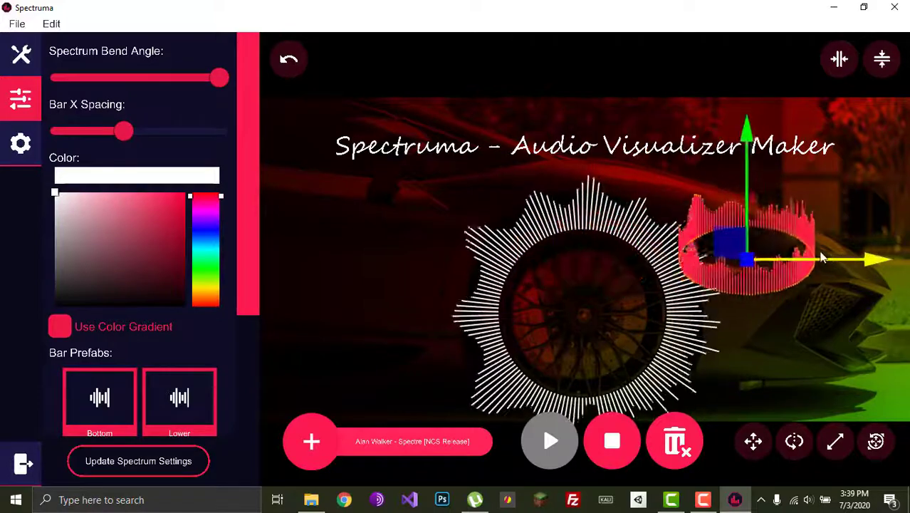
{"action": "mouse_move", "coordinate": [744, 245]}
{"action": "left_mouse_down"}
{"action": "mouse_move", "coordinate": [760, 210]}
{"action": "mouse_move", "coordinate": [755, 219]}
{"action": "left_mouse_up"}
Rotate and tilt the new ring to a flattened, edge-on angle above the car's rear
{"action": "left_click", "coordinate": [835, 442]}
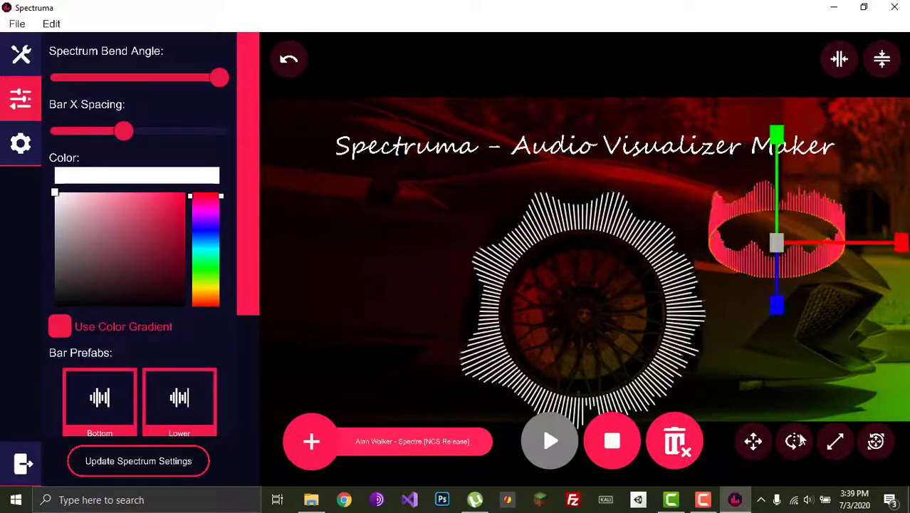
{"action": "left_click", "coordinate": [796, 441]}
{"action": "left_click_drag", "start_coordinate": [709, 160], "coordinate": [798, 90]}
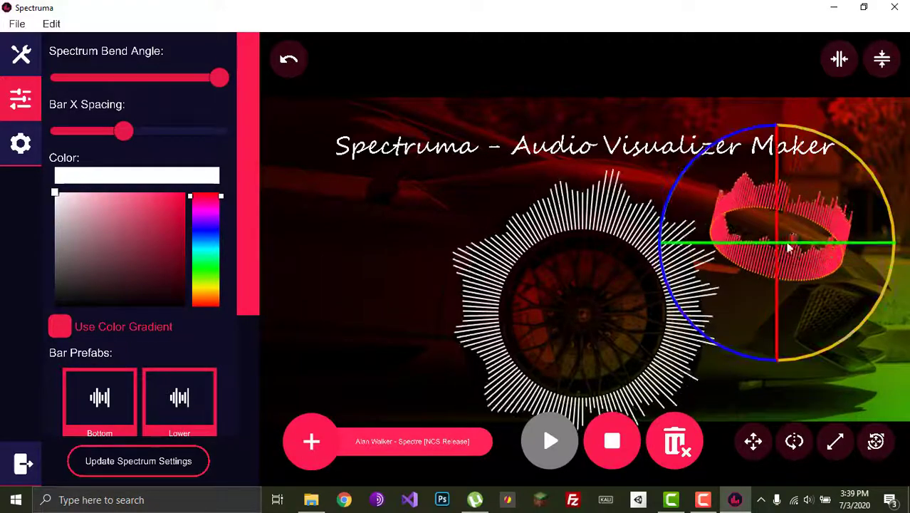
{"action": "left_click_drag", "start_coordinate": [789, 247], "coordinate": [761, 320]}
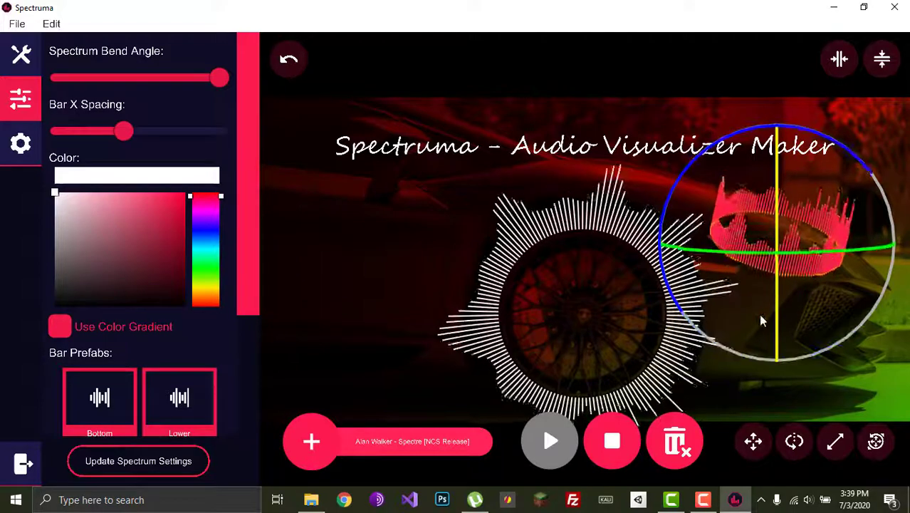
{"action": "left_click_drag", "start_coordinate": [761, 321], "coordinate": [683, 270]}
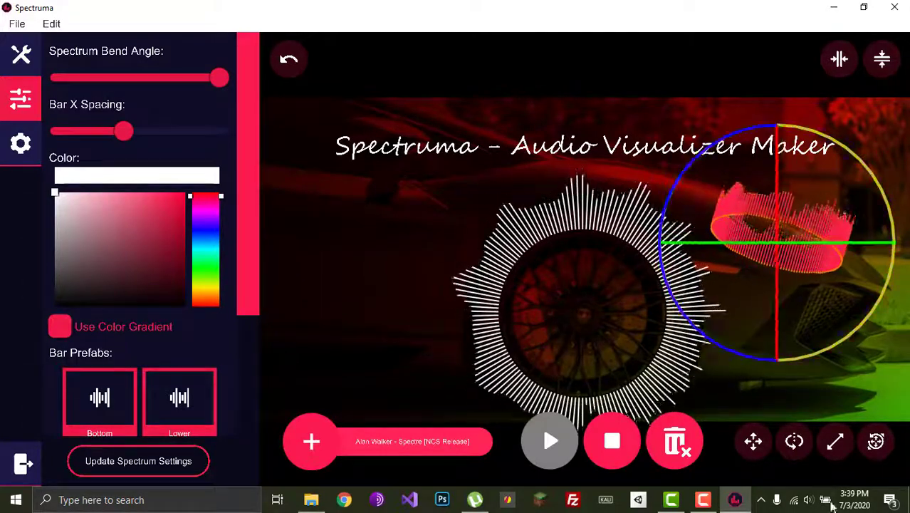
{"action": "left_click", "coordinate": [753, 442]}
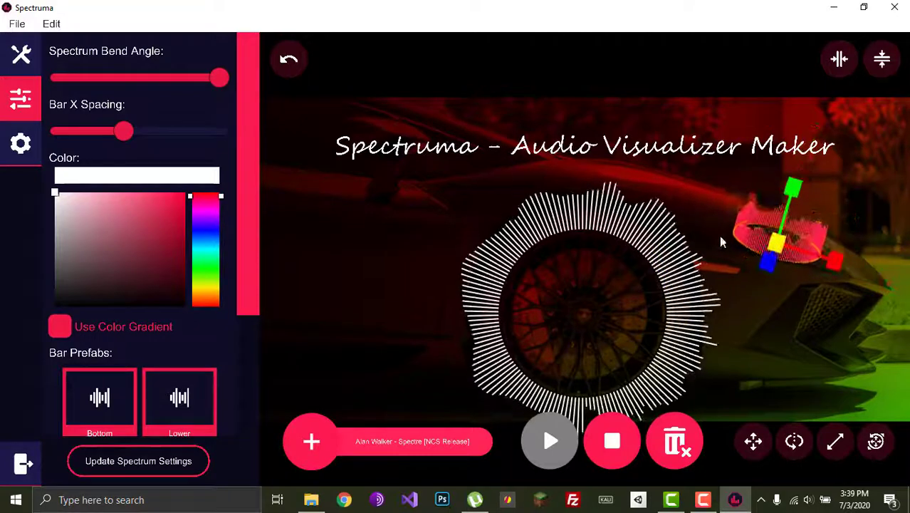
{"action": "mouse_move", "coordinate": [735, 500]}
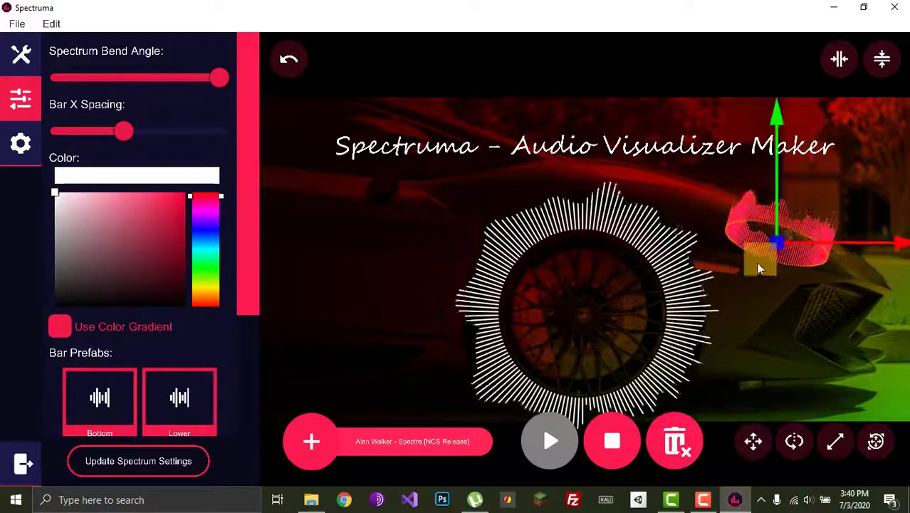
{"action": "left_click_drag", "start_coordinate": [760, 269], "coordinate": [761, 254]}
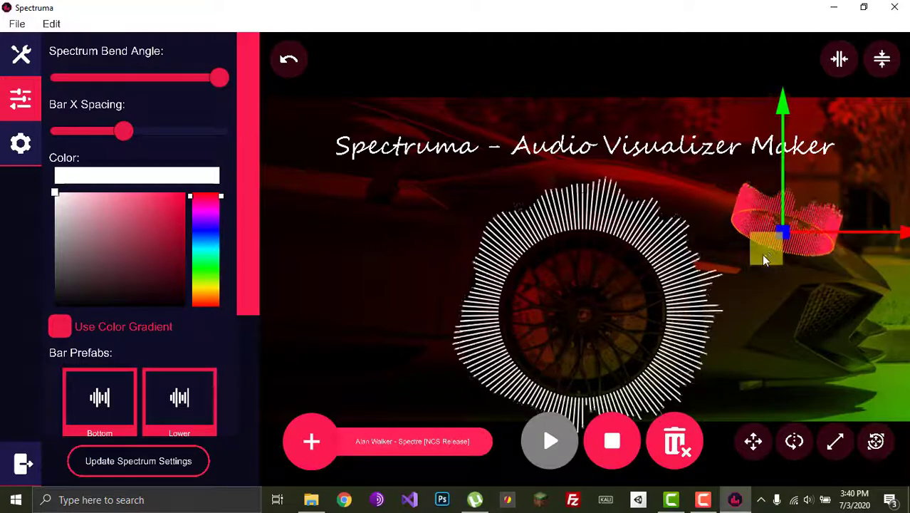
{"action": "left_click", "coordinate": [797, 442]}
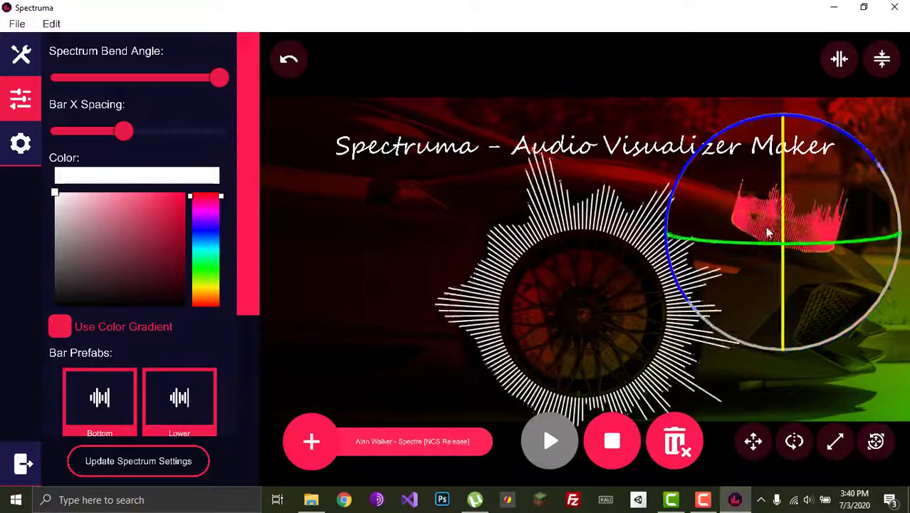
{"action": "left_click_drag", "start_coordinate": [769, 232], "coordinate": [763, 215]}
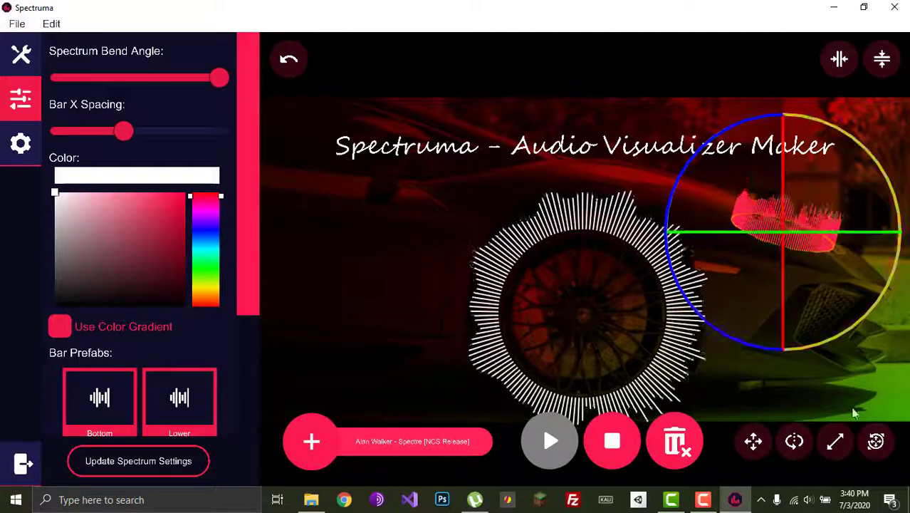
{"action": "left_click", "coordinate": [869, 363]}
Colour the 3D spectrum above the car bright green and apply it
{"action": "left_click", "coordinate": [788, 218]}
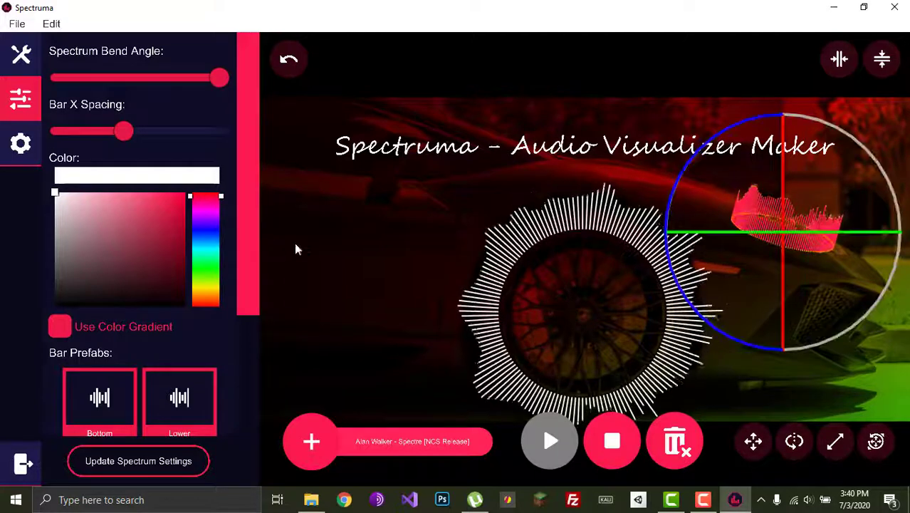
{"action": "left_click", "coordinate": [212, 274]}
{"action": "left_click", "coordinate": [165, 461]}
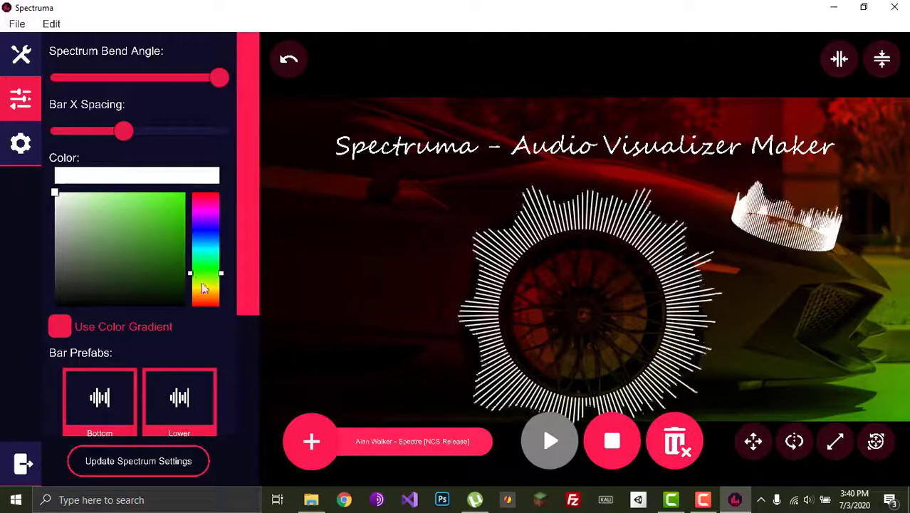
{"action": "left_click", "coordinate": [168, 291]}
{"action": "left_click", "coordinate": [153, 462]}
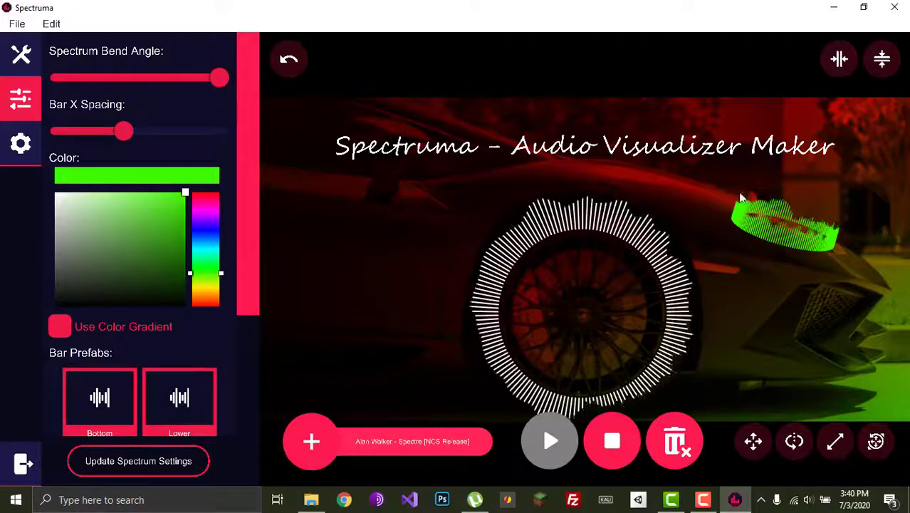
{"action": "left_click", "coordinate": [29, 55]}
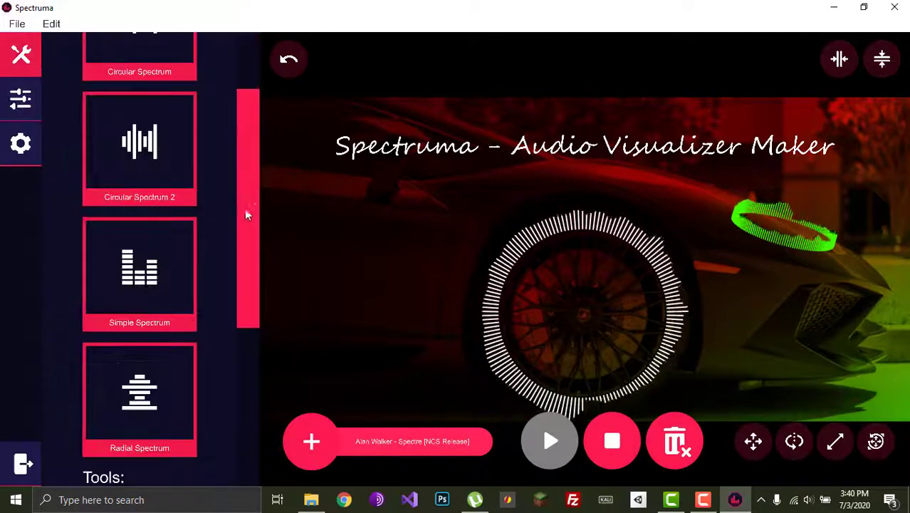
{"action": "scroll", "coordinate": [254, 226], "scroll_direction": "down", "scroll_amount": 2}
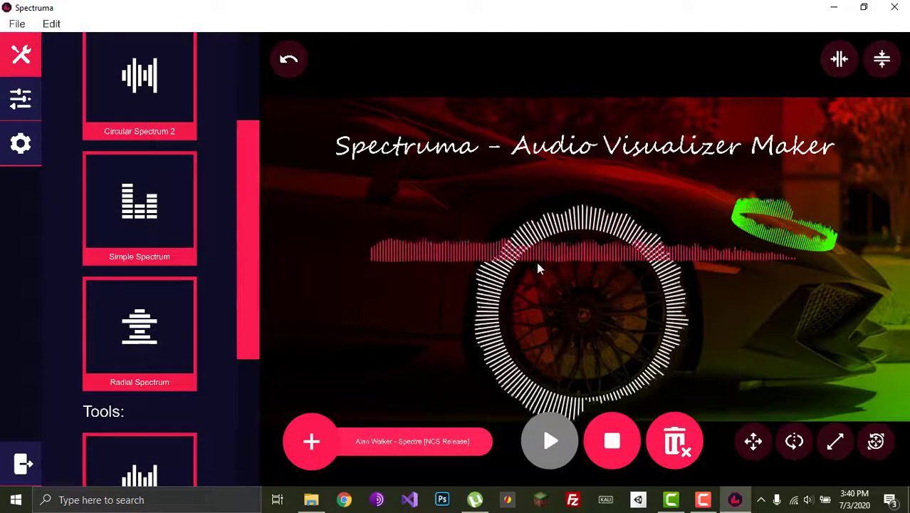
{"action": "left_click", "coordinate": [536, 258]}
{"action": "left_click", "coordinate": [536, 253]}
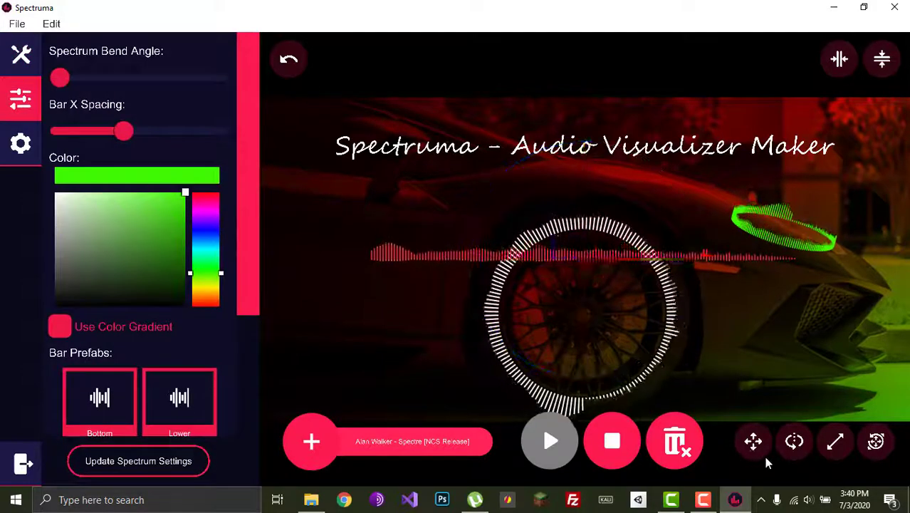
{"action": "left_click_drag", "start_coordinate": [584, 136], "coordinate": [584, 146]}
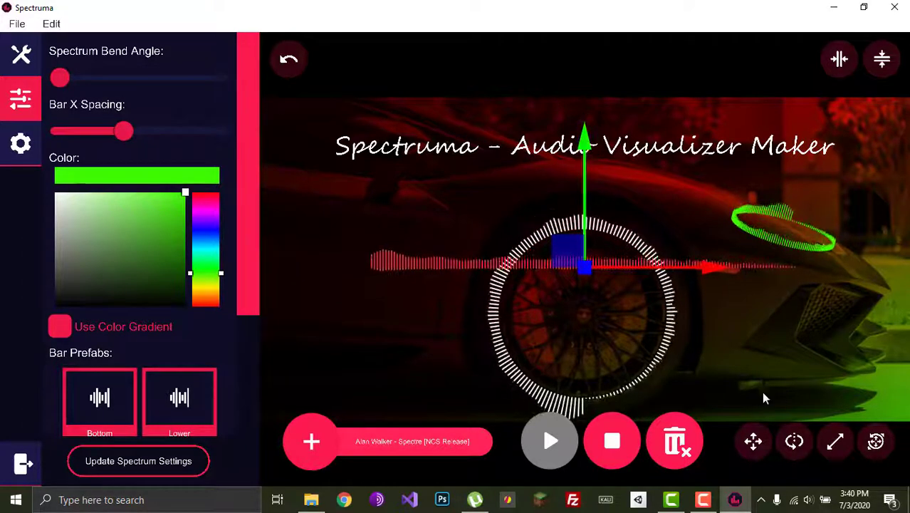
{"action": "left_click_drag", "start_coordinate": [581, 158], "coordinate": [567, 388]}
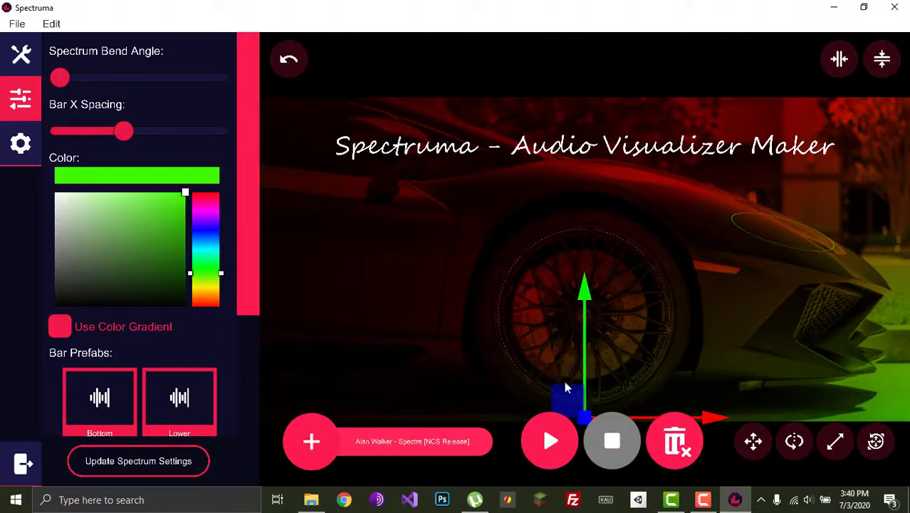
{"action": "left_click", "coordinate": [551, 437]}
{"action": "left_click", "coordinate": [479, 409]}
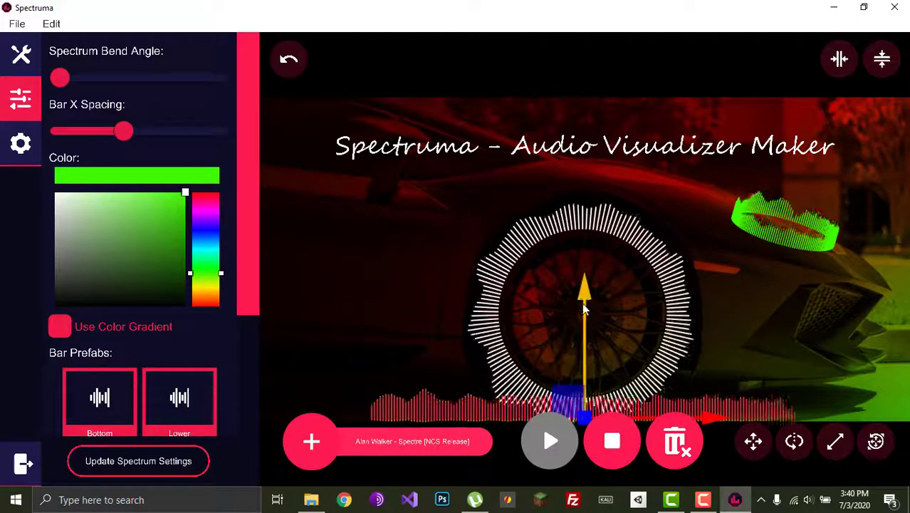
{"action": "left_click_drag", "start_coordinate": [583, 308], "coordinate": [586, 314]}
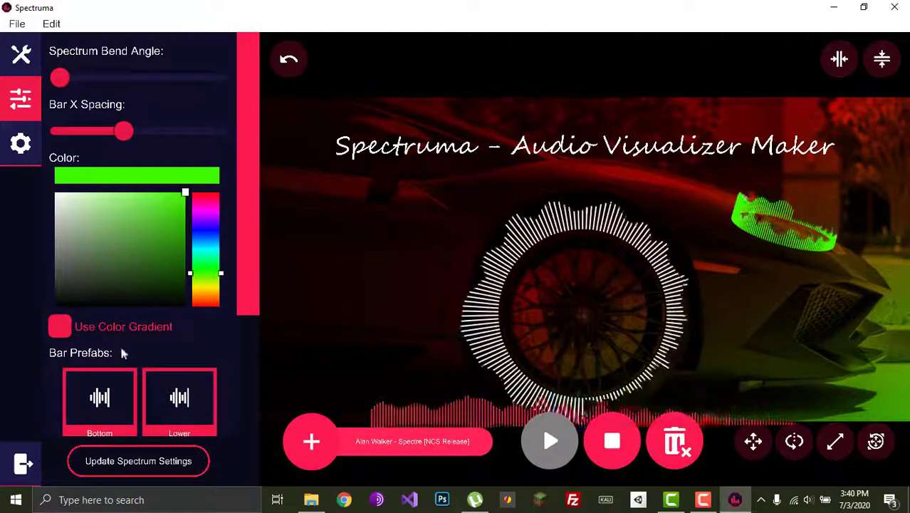
{"action": "left_click", "coordinate": [191, 461]}
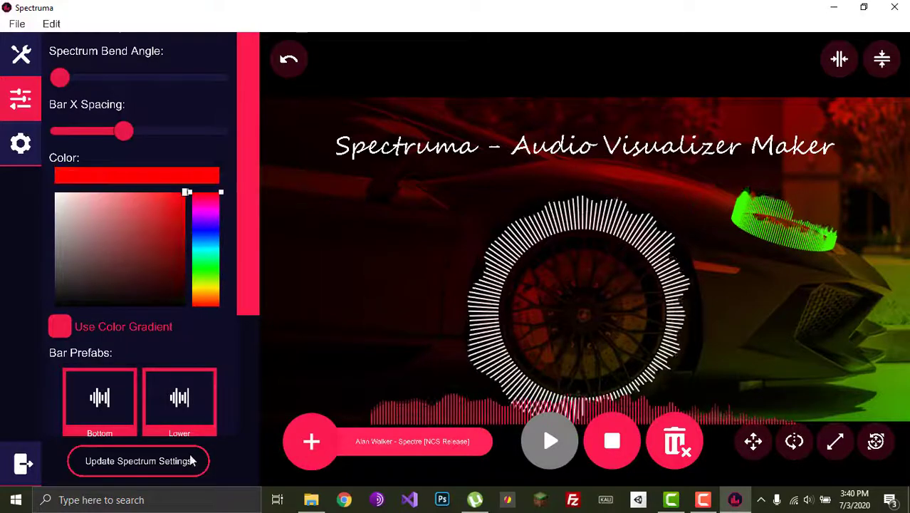
{"action": "left_click", "coordinate": [448, 406]}
{"action": "left_click_drag", "start_coordinate": [588, 329], "coordinate": [559, 244]}
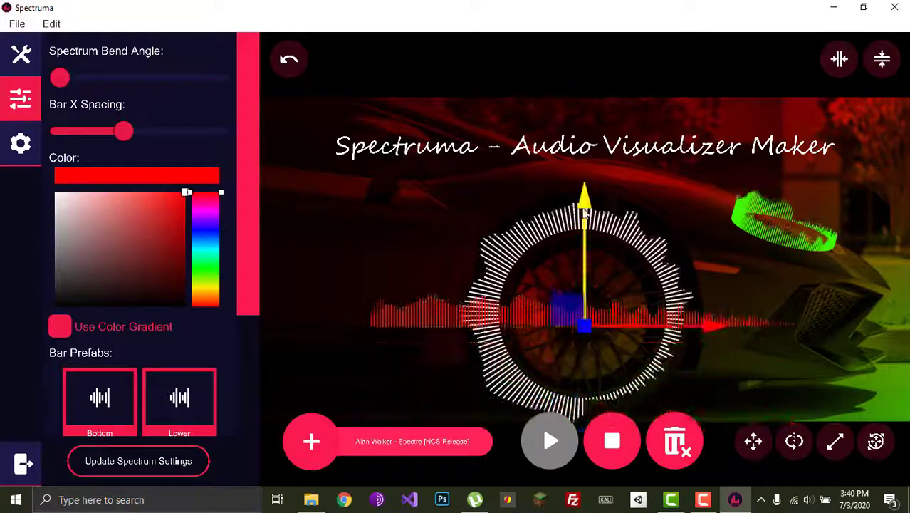
{"action": "key", "text": "Delete"}
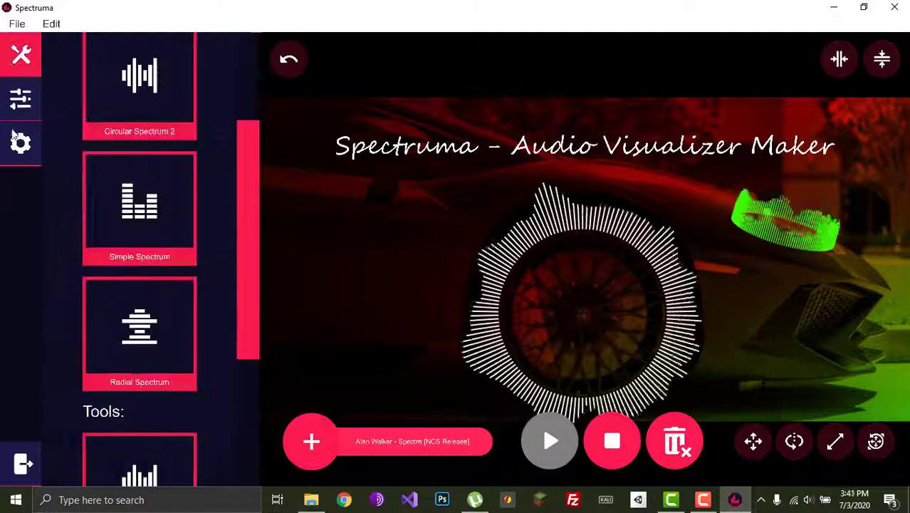
{"action": "left_click", "coordinate": [549, 246]}
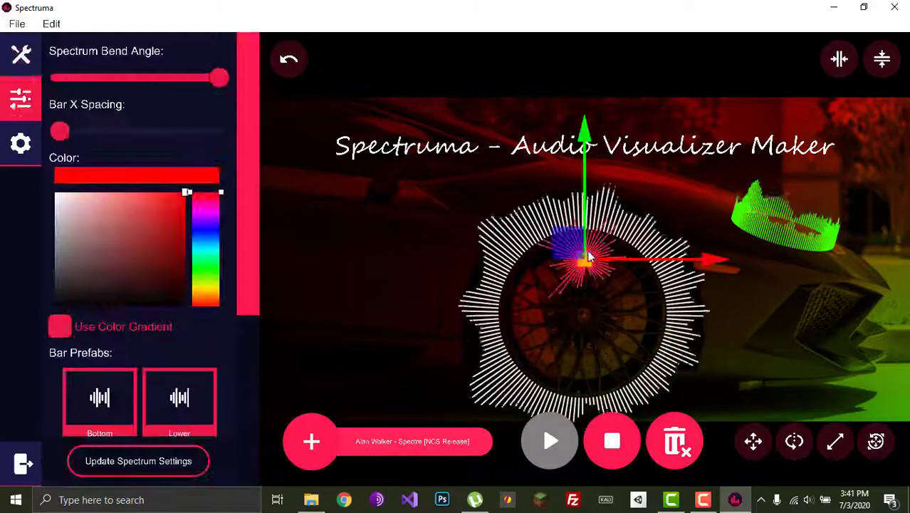
{"action": "left_click_drag", "start_coordinate": [677, 259], "coordinate": [503, 259]}
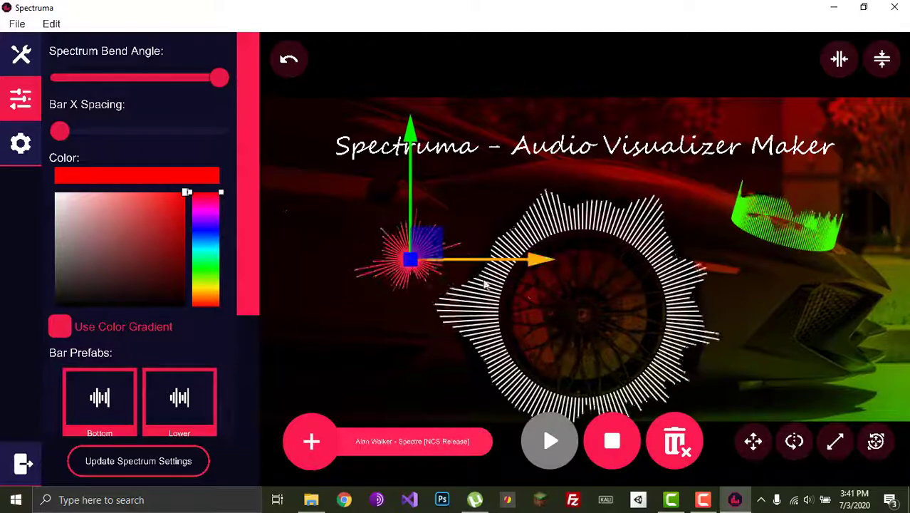
{"action": "key", "text": "Delete"}
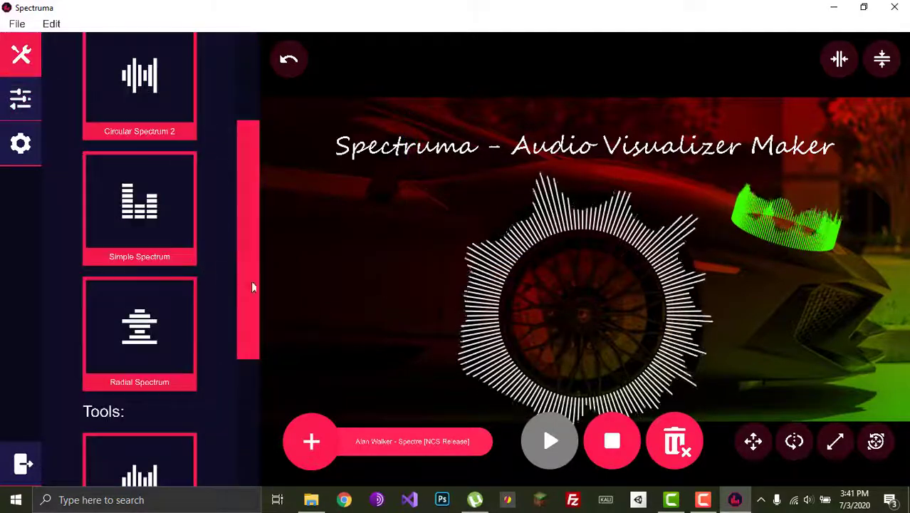
{"action": "left_click_drag", "start_coordinate": [252, 287], "coordinate": [233, 427]}
Add an image object and browse to Main (S:) > Logos > Efface for its picture
{"action": "left_click", "coordinate": [159, 357]}
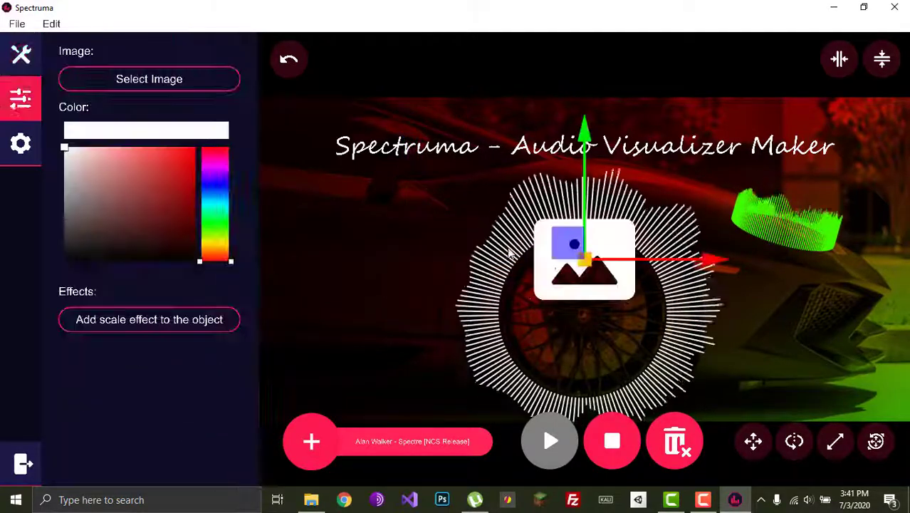
{"action": "left_click_drag", "start_coordinate": [701, 260], "coordinate": [502, 260]}
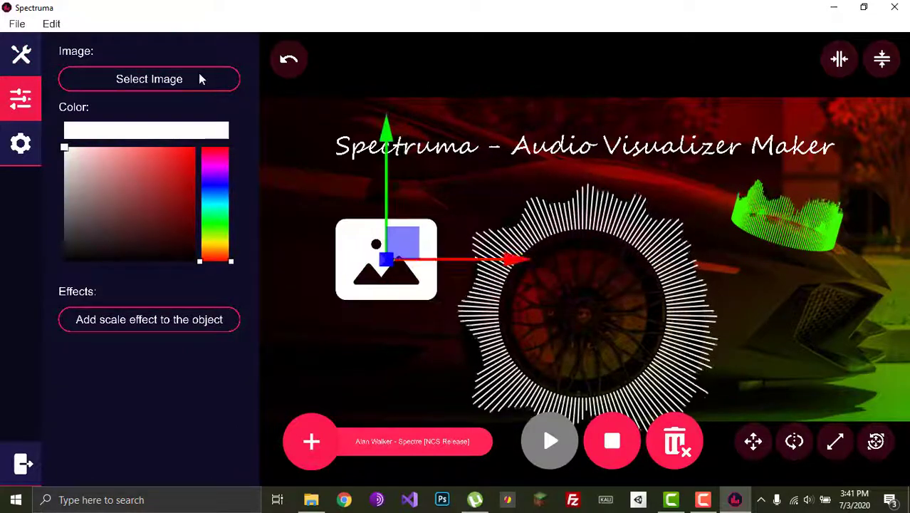
{"action": "left_click", "coordinate": [200, 79]}
{"action": "scroll", "coordinate": [57, 222], "scroll_direction": "down", "scroll_amount": 1}
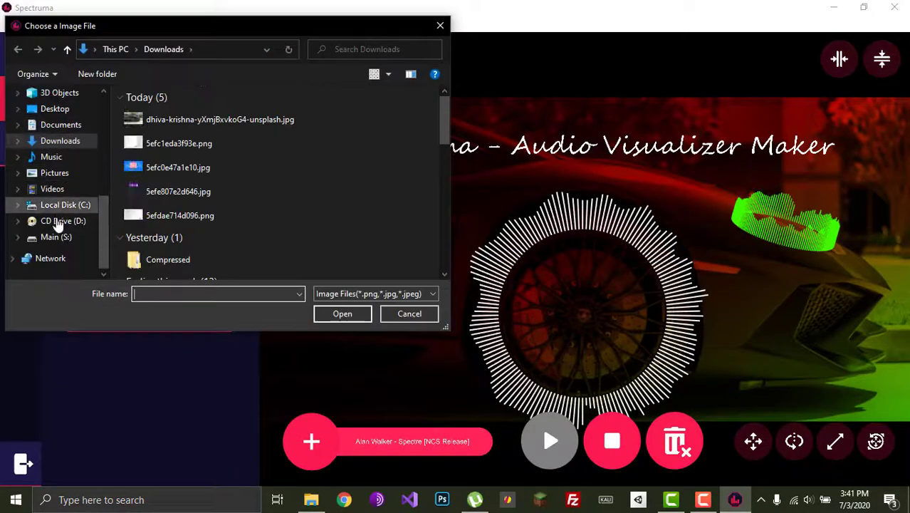
{"action": "left_click", "coordinate": [65, 238]}
{"action": "double_click", "coordinate": [154, 199]}
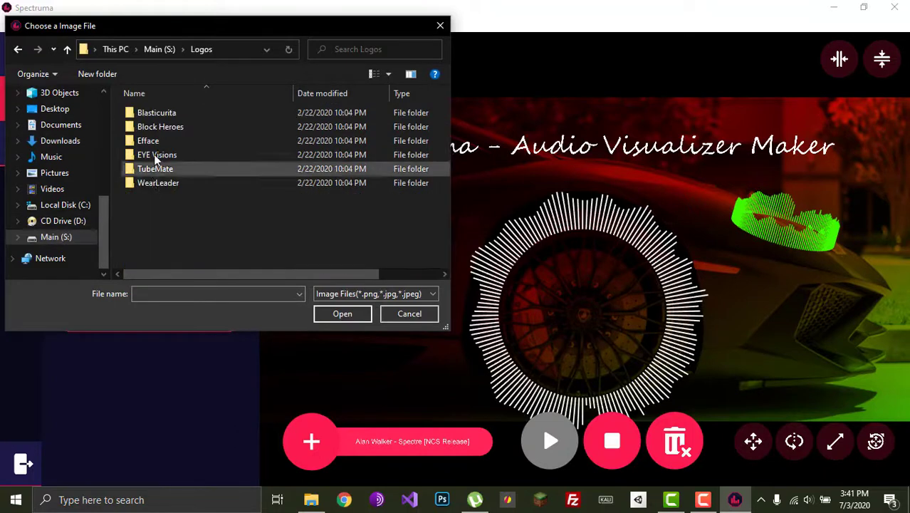
{"action": "double_click", "coordinate": [151, 140]}
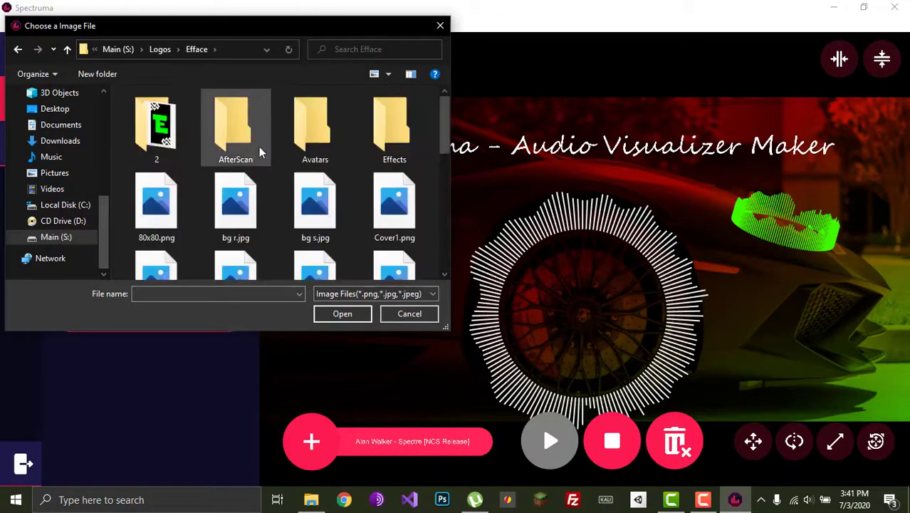
Load Icon.png and drag the green E logo into the spectrum's centre
{"action": "scroll", "coordinate": [249, 154], "scroll_direction": "down", "scroll_amount": 2}
{"action": "scroll", "coordinate": [235, 153], "scroll_direction": "down", "scroll_amount": 1}
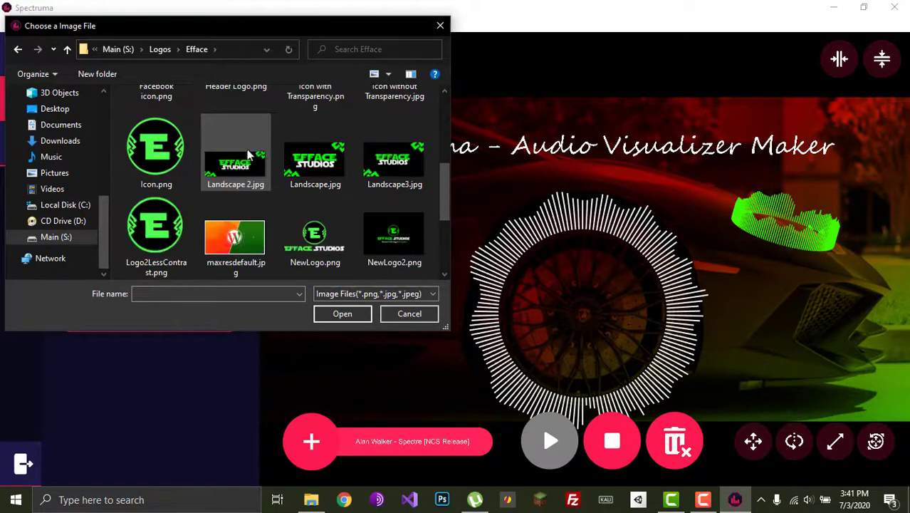
{"action": "scroll", "coordinate": [171, 164], "scroll_direction": "down", "scroll_amount": 1}
{"action": "scroll", "coordinate": [175, 153], "scroll_direction": "up", "scroll_amount": 1}
{"action": "double_click", "coordinate": [174, 146]}
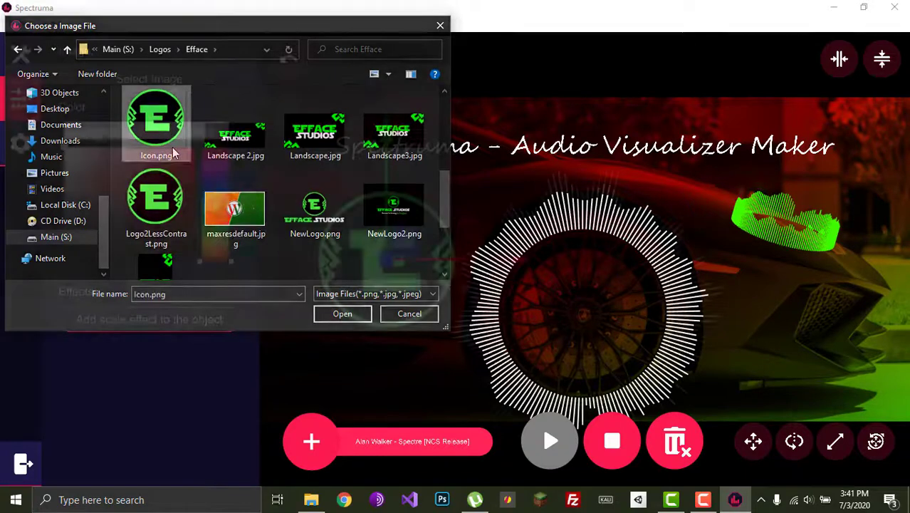
{"action": "left_click_drag", "start_coordinate": [402, 257], "coordinate": [599, 310]}
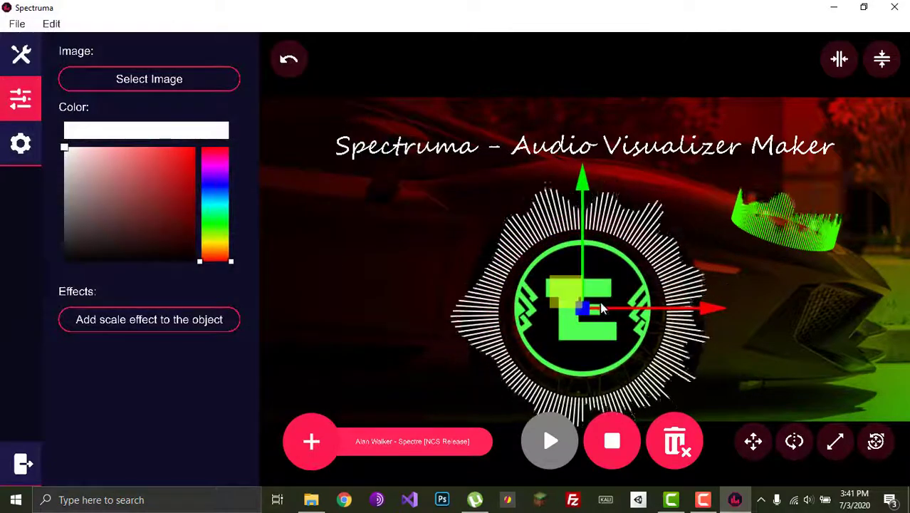
Nudge the green E logo slightly left so it sits centred in the wheel spectrum's ring
{"action": "left_click", "coordinate": [852, 91]}
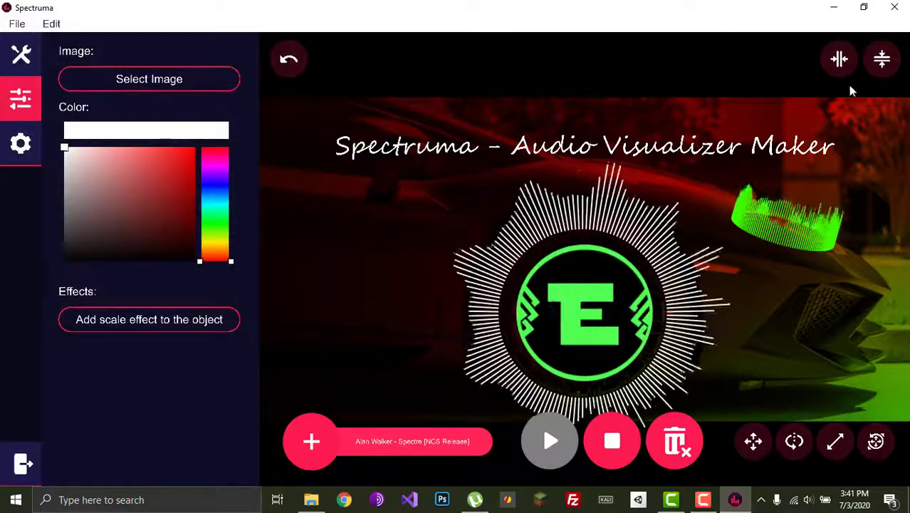
{"action": "left_click", "coordinate": [583, 313]}
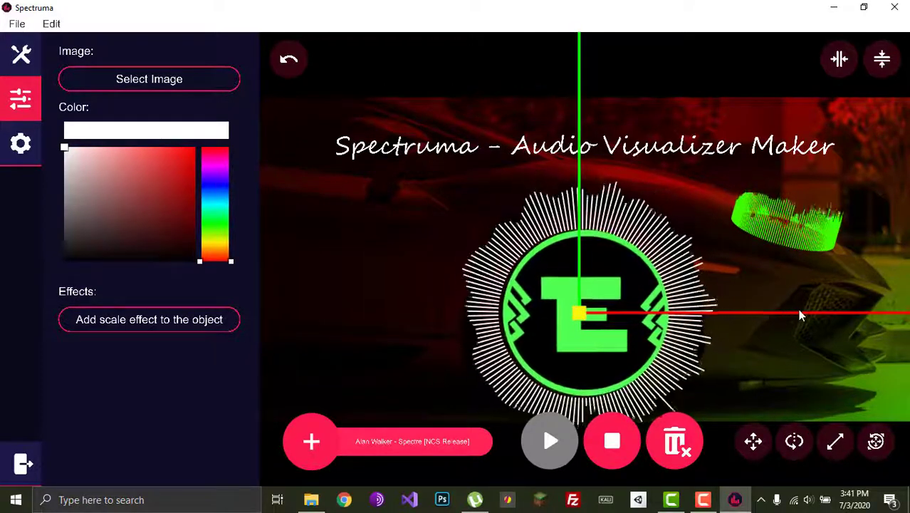
{"action": "left_click_drag", "start_coordinate": [687, 319], "coordinate": [685, 314]}
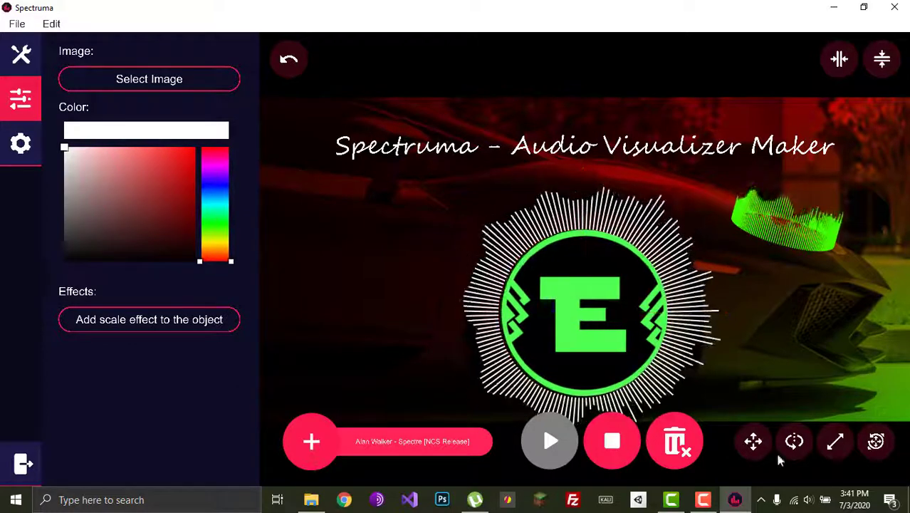
{"action": "left_click", "coordinate": [794, 441]}
{"action": "left_click", "coordinate": [590, 317]}
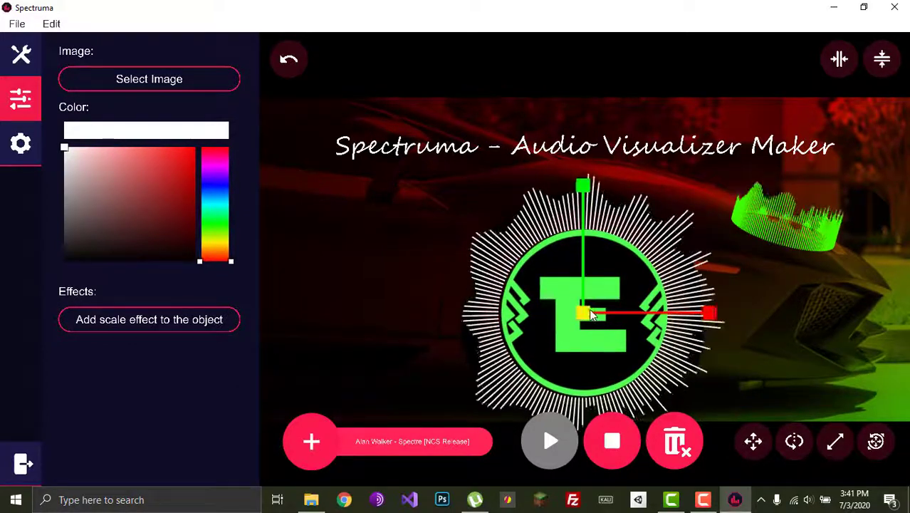
{"action": "left_click", "coordinate": [755, 443]}
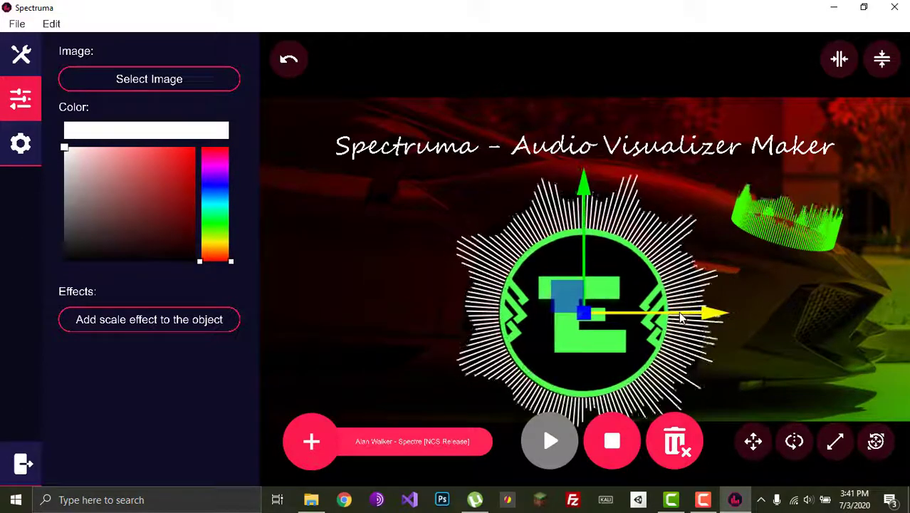
{"action": "left_click", "coordinate": [801, 301]}
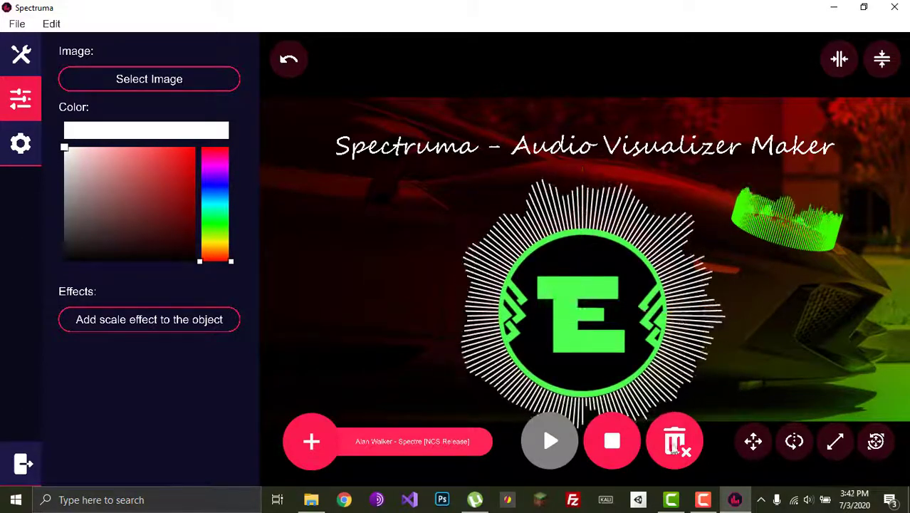
Try red, green, cyan and violet hues on the E logo, then add a scale effect
{"action": "left_click", "coordinate": [579, 319]}
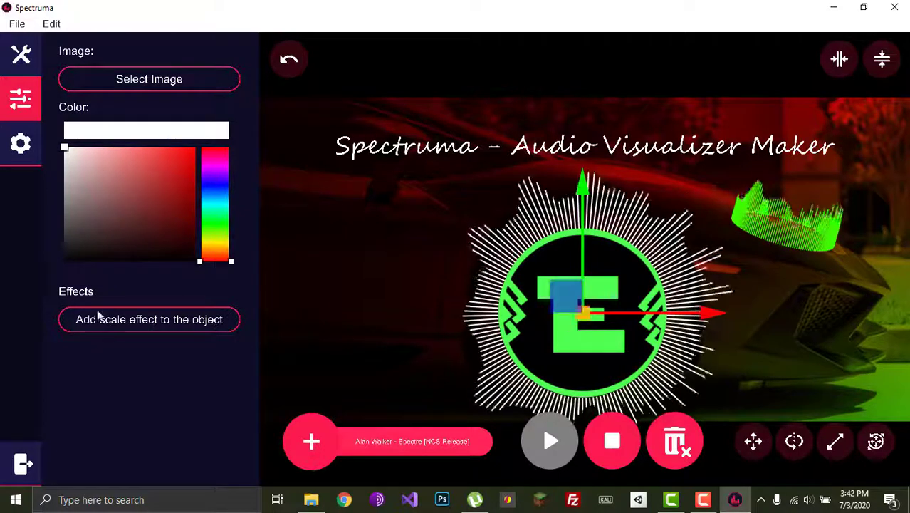
{"action": "left_click", "coordinate": [174, 186]}
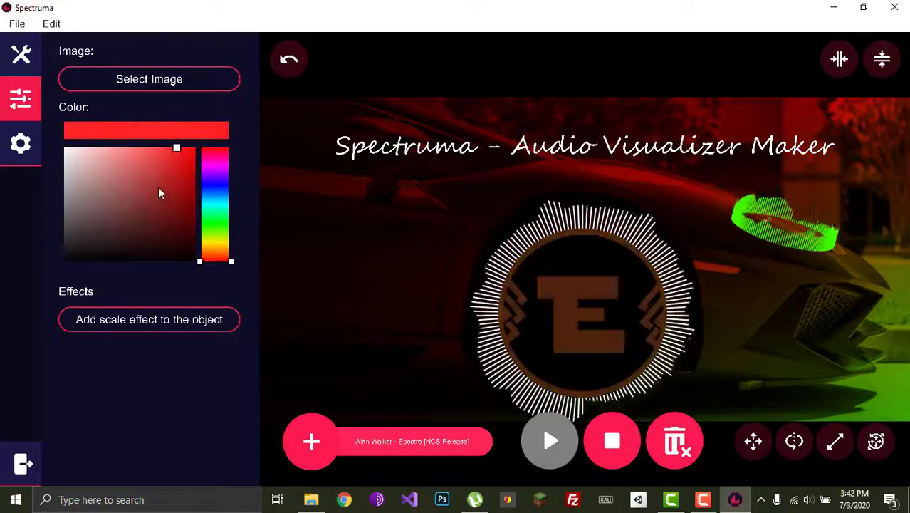
{"action": "left_click_drag", "start_coordinate": [158, 187], "coordinate": [261, 128]}
{"action": "left_click", "coordinate": [226, 223]}
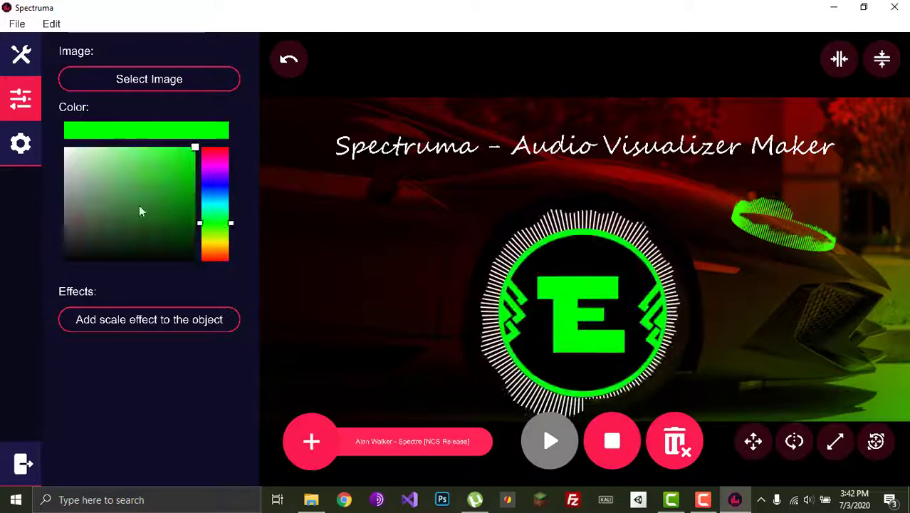
{"action": "left_click", "coordinate": [215, 204]}
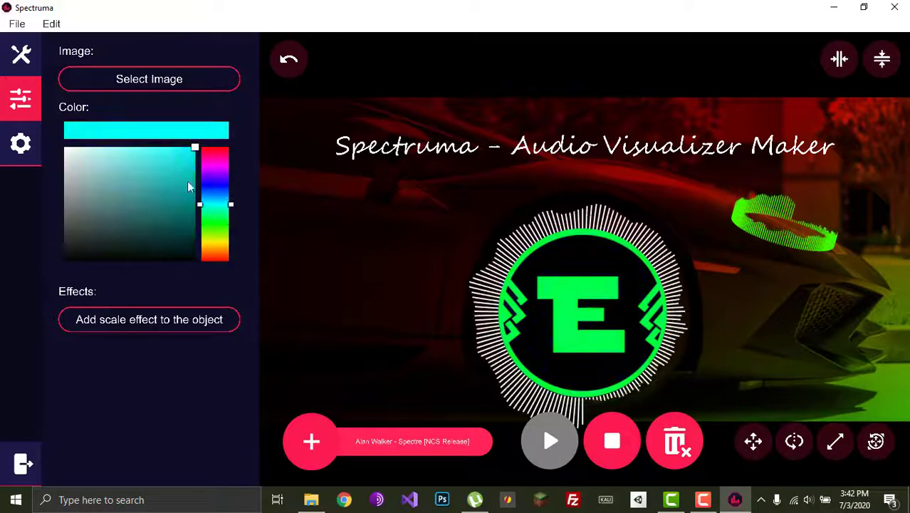
{"action": "left_click", "coordinate": [214, 178]}
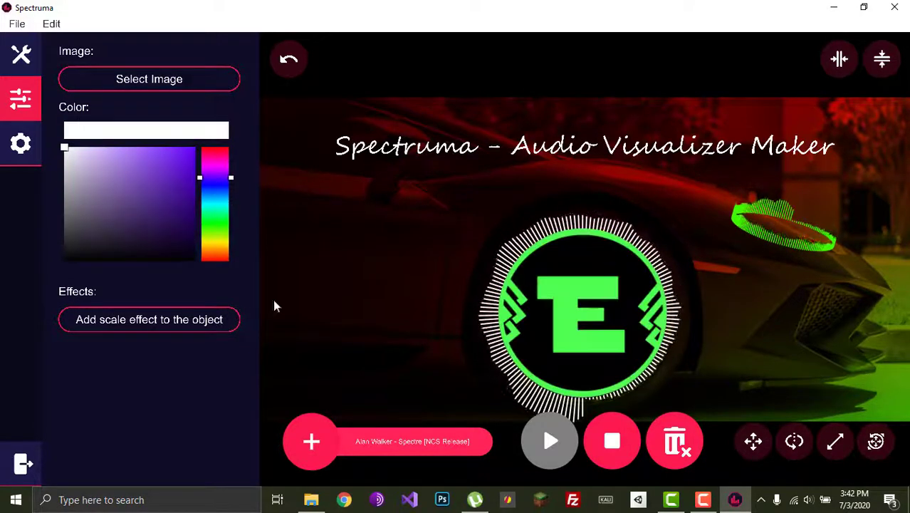
{"action": "left_click", "coordinate": [156, 320]}
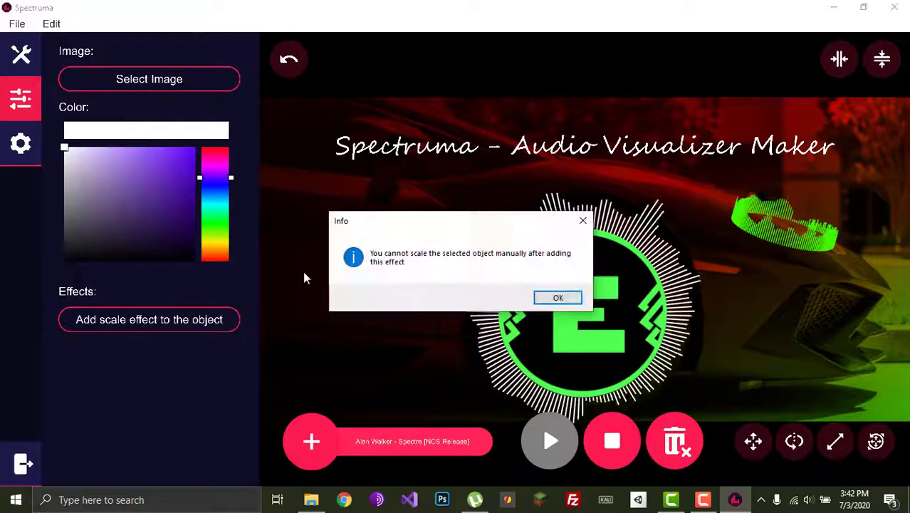
Acknowledge the manual-scaling warning and type the first Scale Object Effect value
{"action": "left_click", "coordinate": [549, 299]}
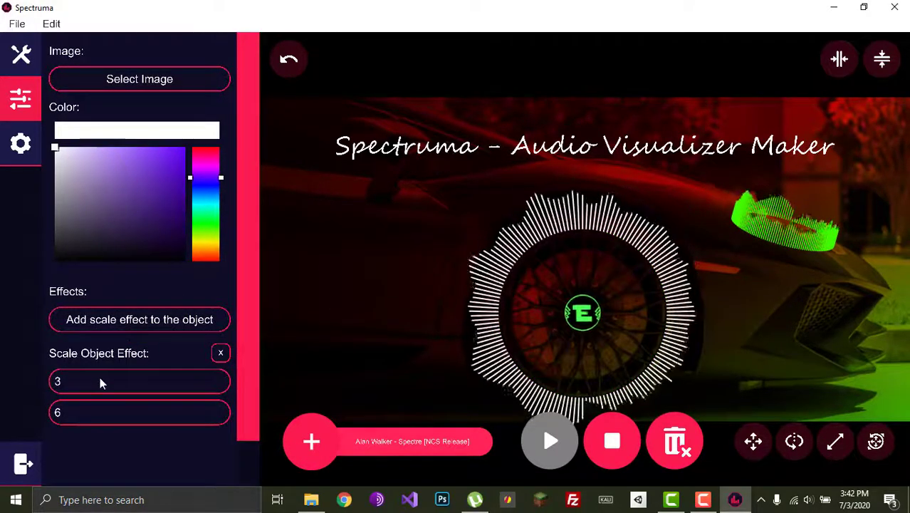
{"action": "type", "text": "1"}
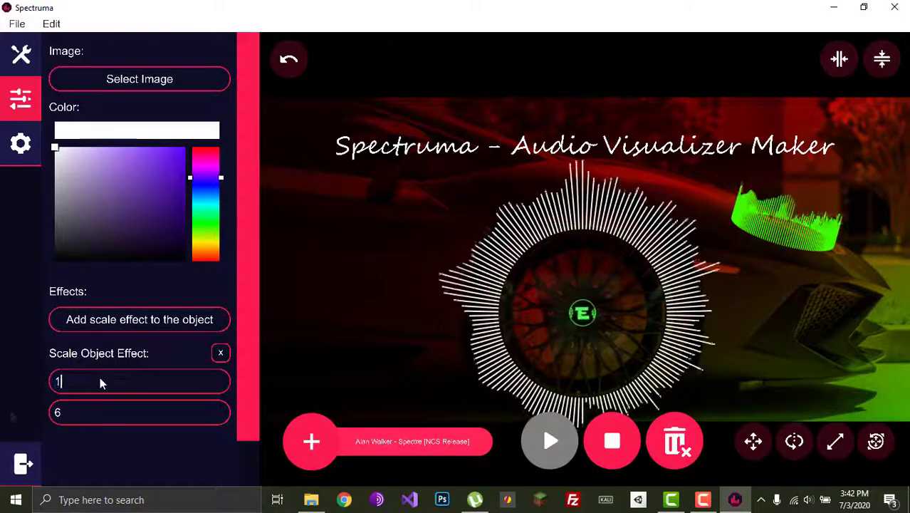
{"action": "type", "text": "0"}
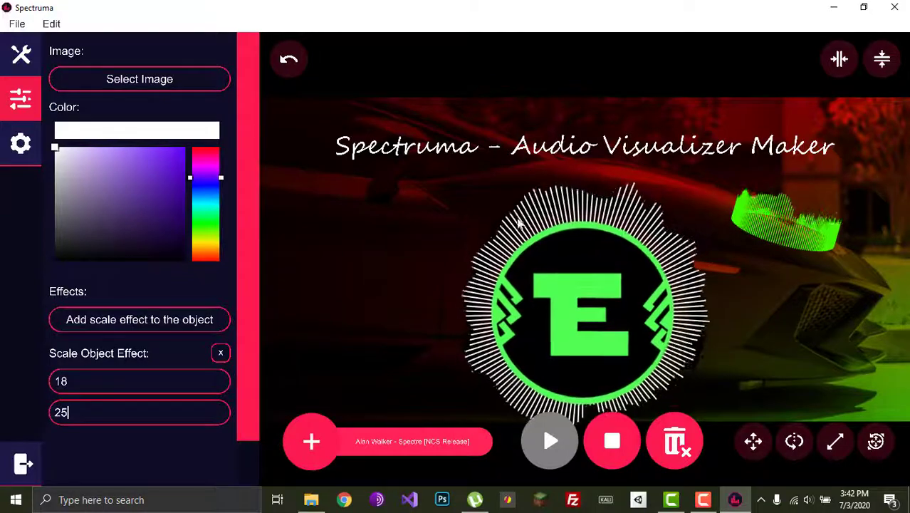
Turn on the Background Shake and Glitch effects
{"action": "left_click", "coordinate": [20, 143]}
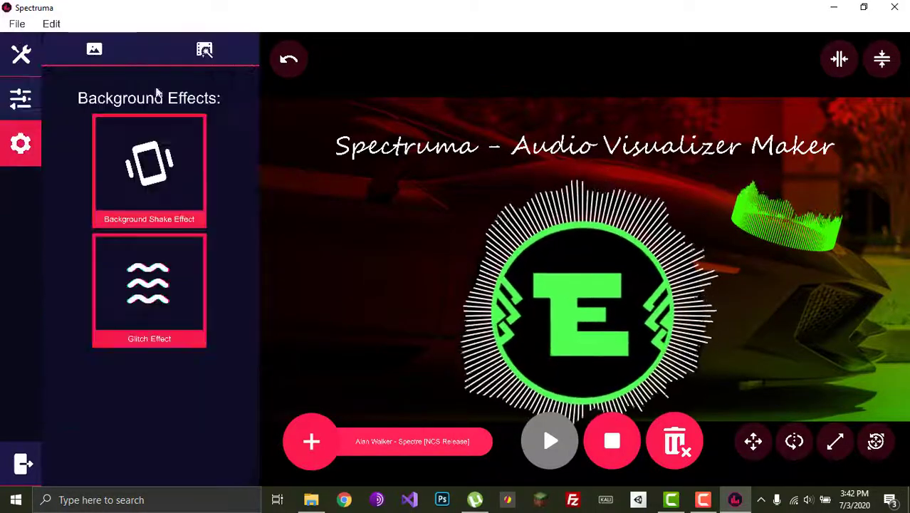
{"action": "left_click", "coordinate": [177, 202]}
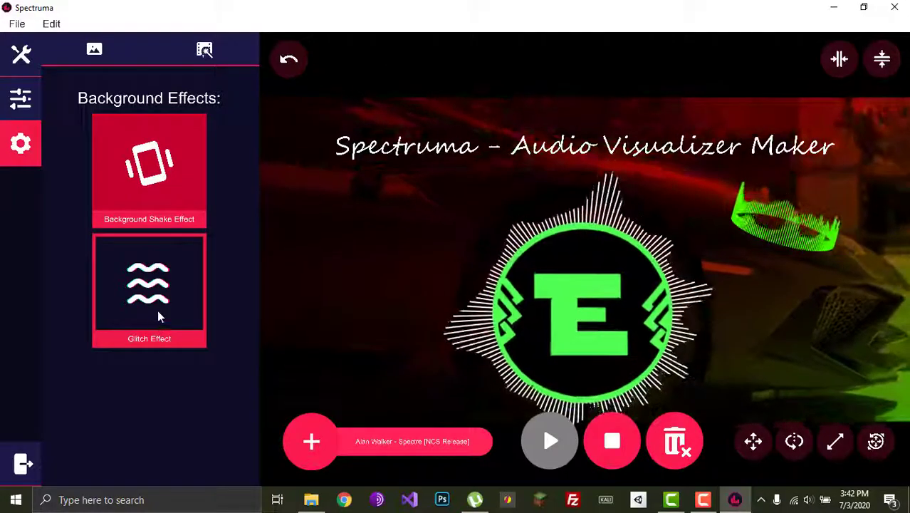
{"action": "left_click", "coordinate": [158, 318]}
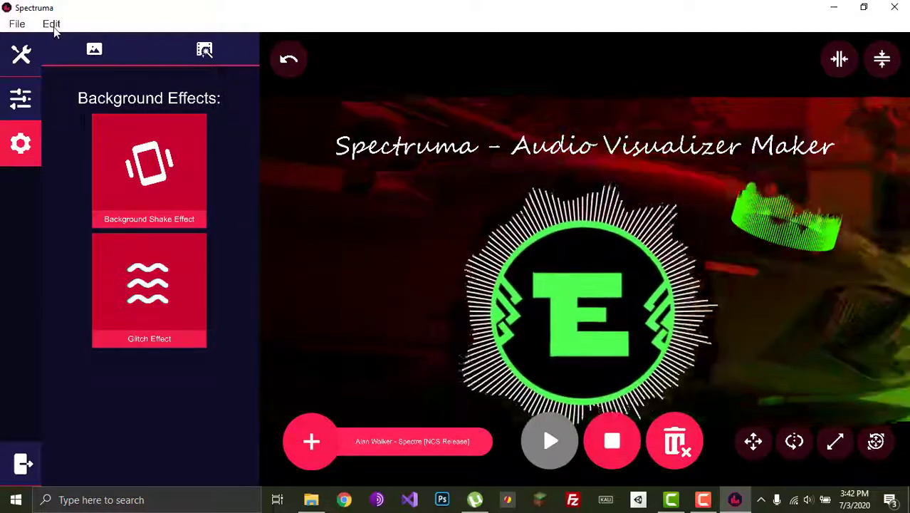
Select all scene objects with Edit > Select All, then deselect them
{"action": "left_click", "coordinate": [52, 24]}
{"action": "left_click", "coordinate": [72, 41]}
{"action": "left_click", "coordinate": [55, 27]}
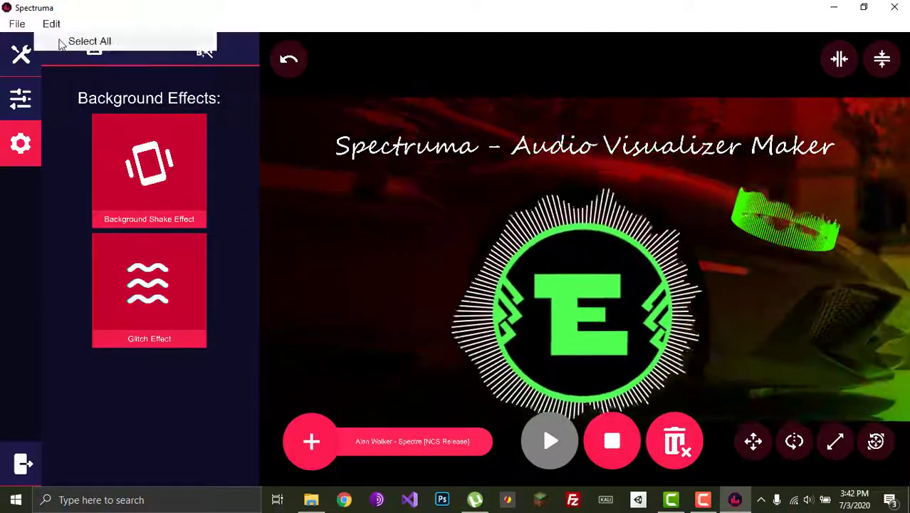
{"action": "left_click", "coordinate": [61, 42]}
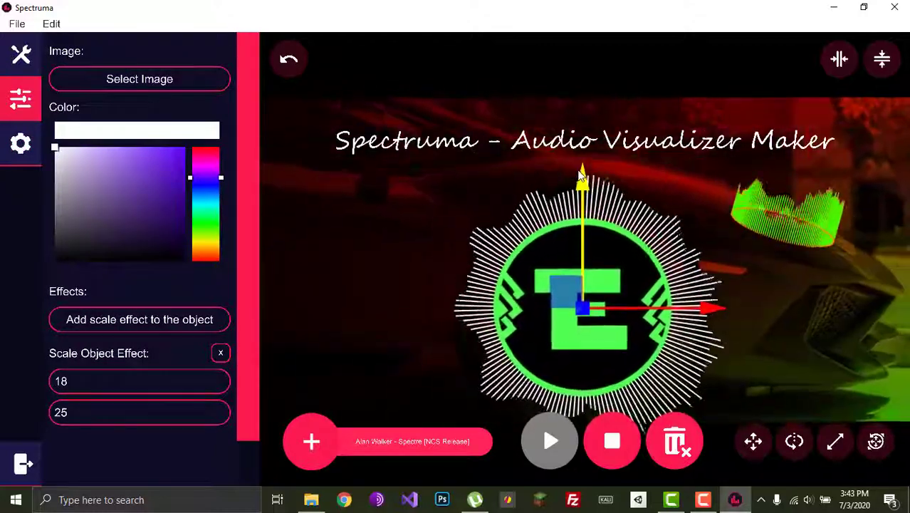
{"action": "left_click", "coordinate": [349, 184]}
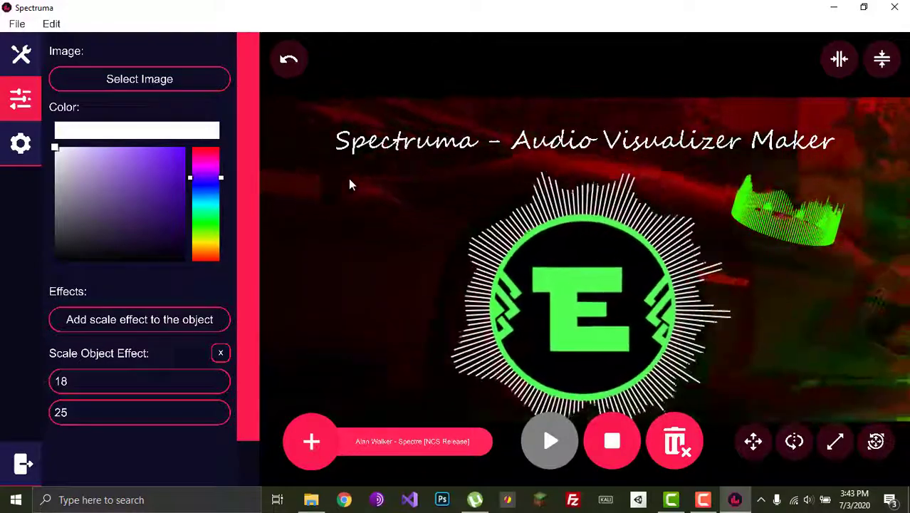
Switch the Glitch Effect back off
{"action": "left_click", "coordinate": [14, 159]}
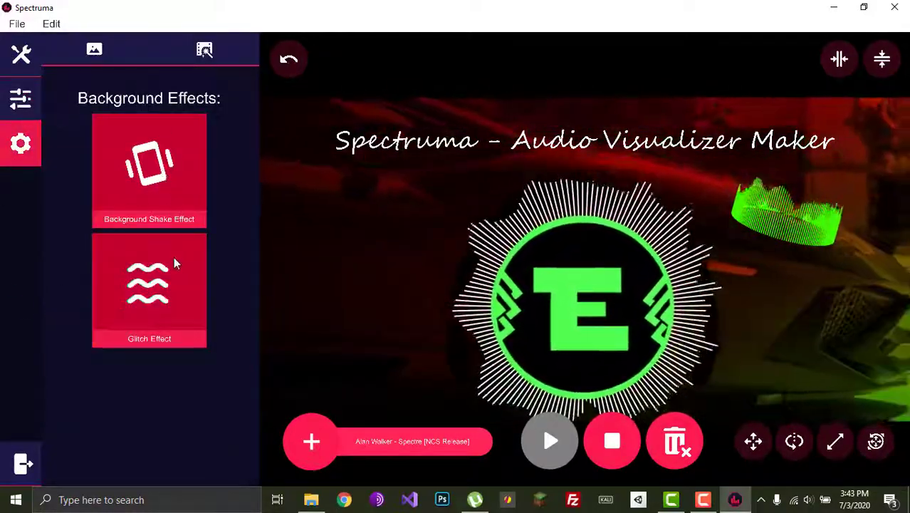
{"action": "left_click", "coordinate": [175, 261]}
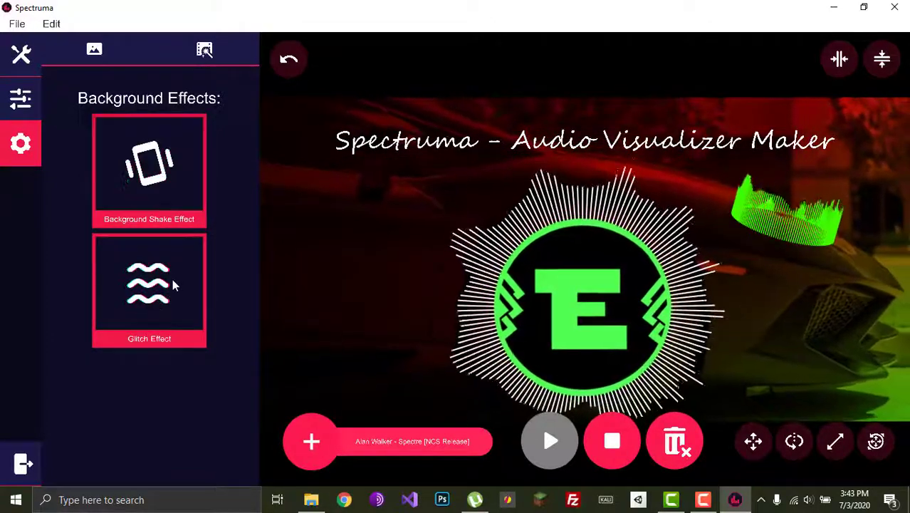
{"action": "left_click", "coordinate": [20, 26]}
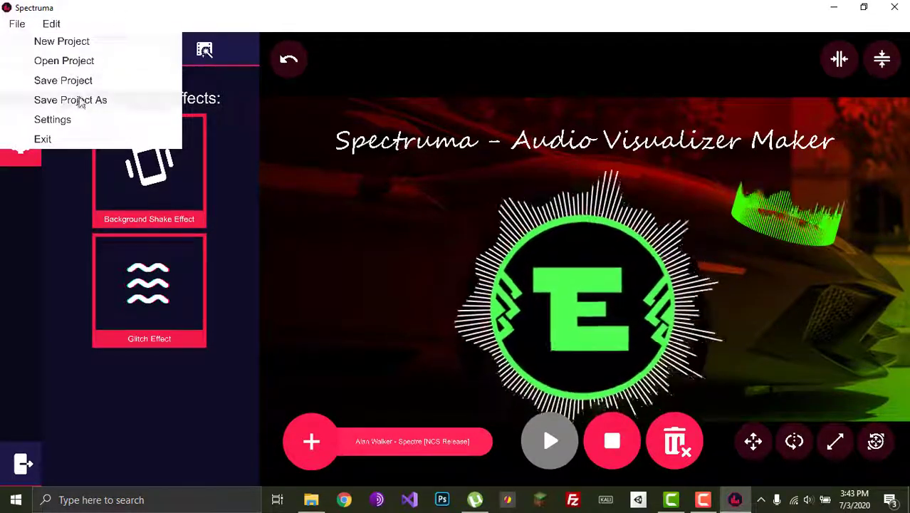
Check the default project location in File > Settings and save the settings
{"action": "left_click", "coordinate": [57, 121]}
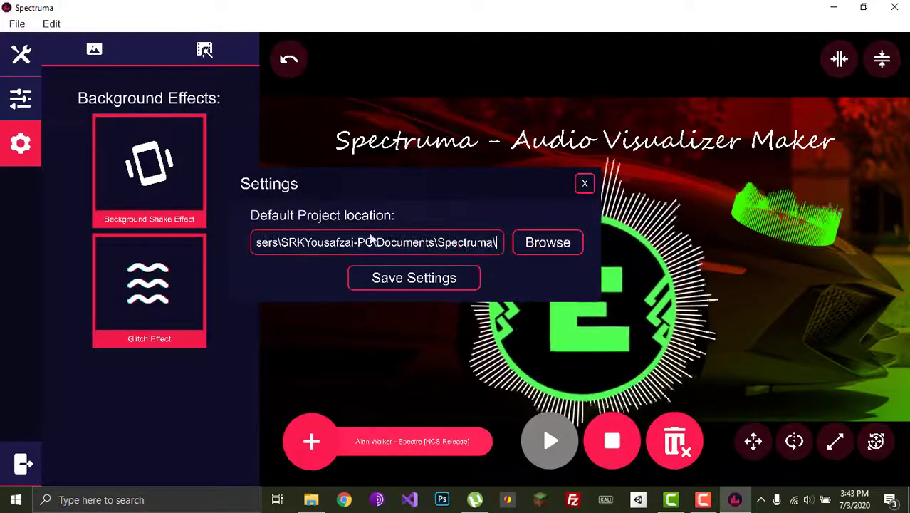
{"action": "left_click", "coordinate": [514, 247]}
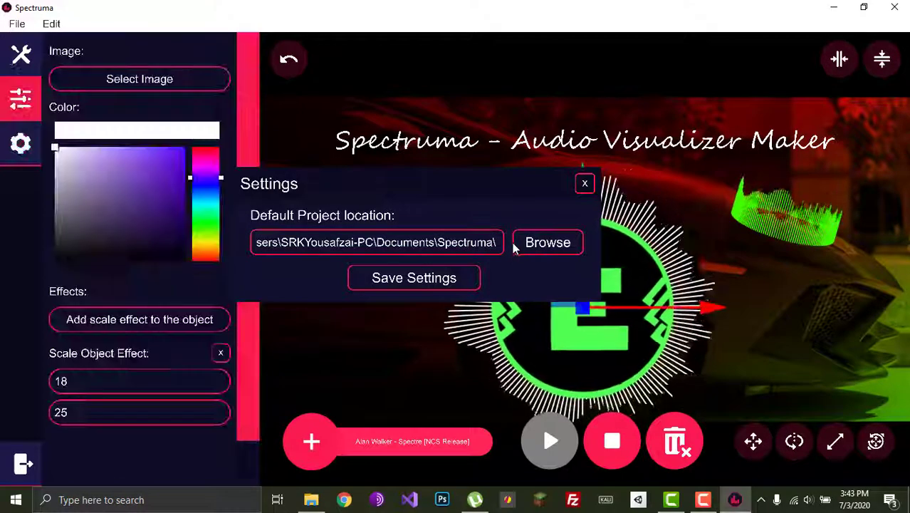
{"action": "left_click", "coordinate": [527, 243]}
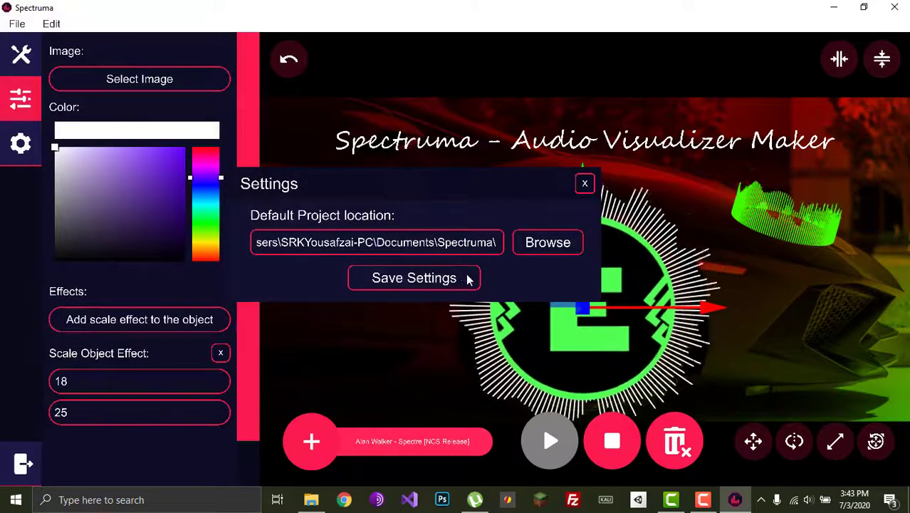
{"action": "left_click", "coordinate": [585, 184]}
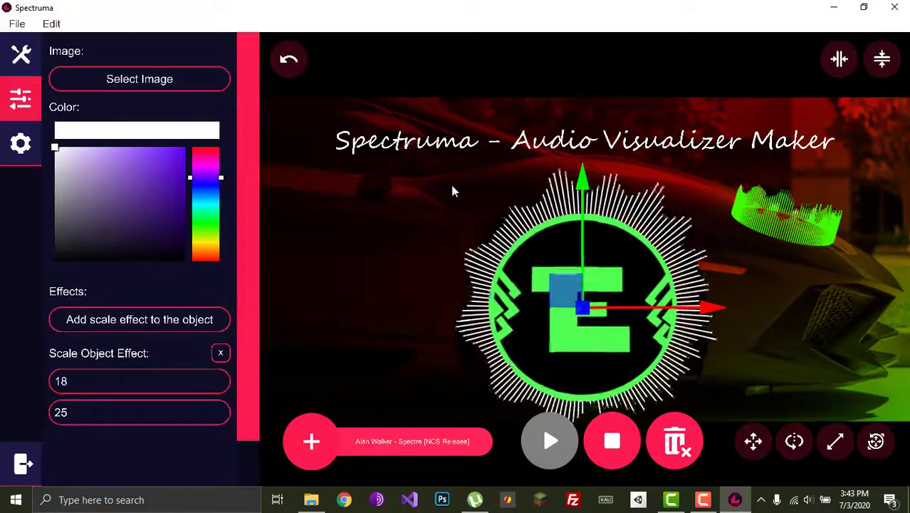
Save the visualizer project as TutorialProject
{"action": "left_click", "coordinate": [27, 24]}
{"action": "left_click", "coordinate": [62, 80]}
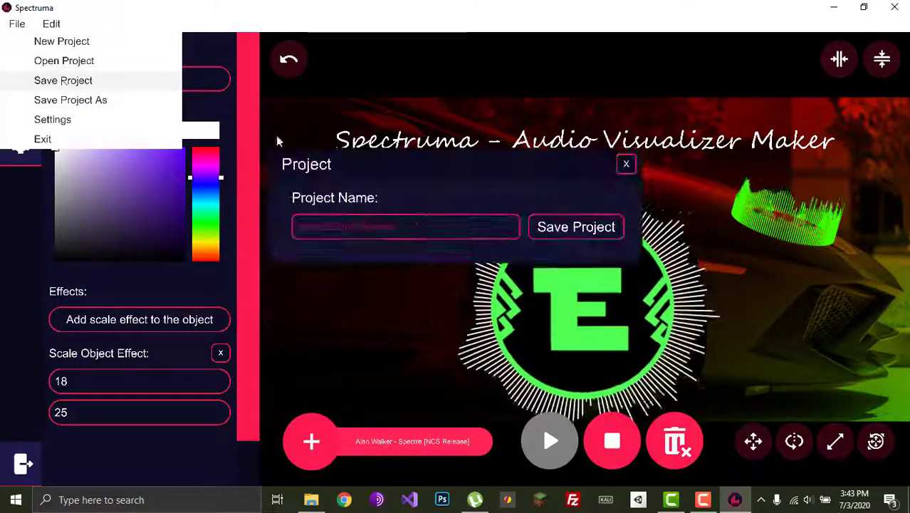
{"action": "type", "text": "T"}
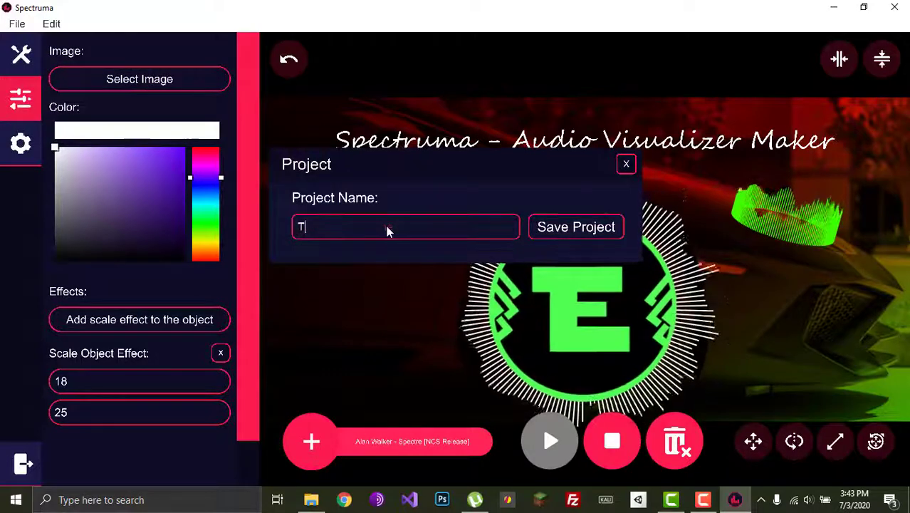
{"action": "type", "text": "uro"}
{"action": "key", "text": "BackSpace"}
{"action": "key", "text": "BackSpace"}
{"action": "key", "text": "BackSpace"}
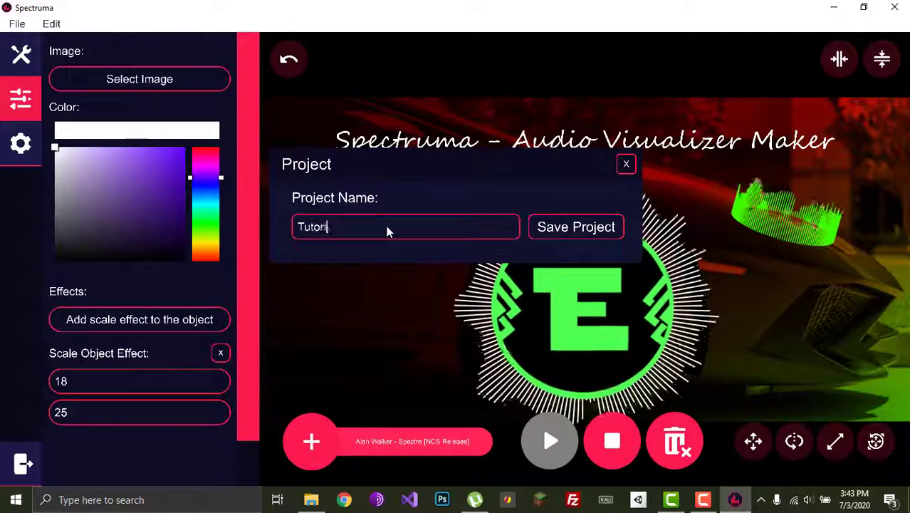
{"action": "type", "text": "alProject"}
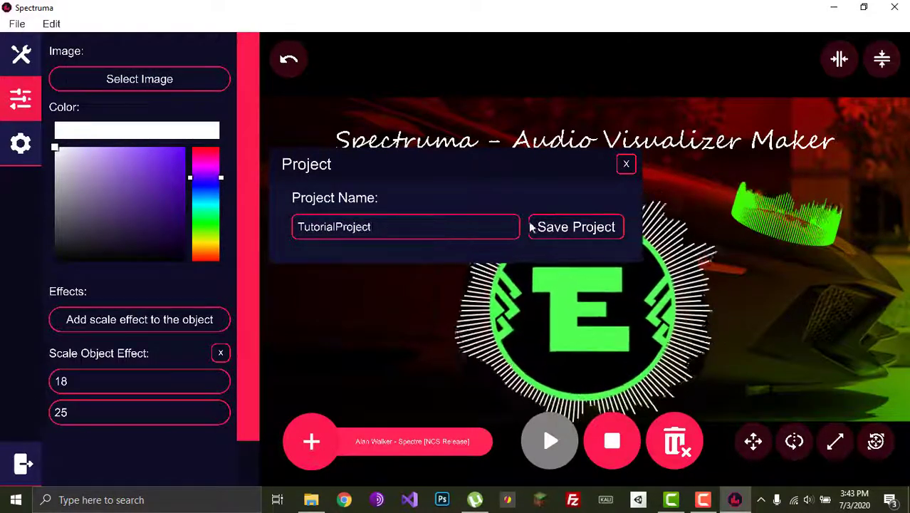
{"action": "left_click", "coordinate": [538, 226]}
{"action": "left_click", "coordinate": [377, 168]}
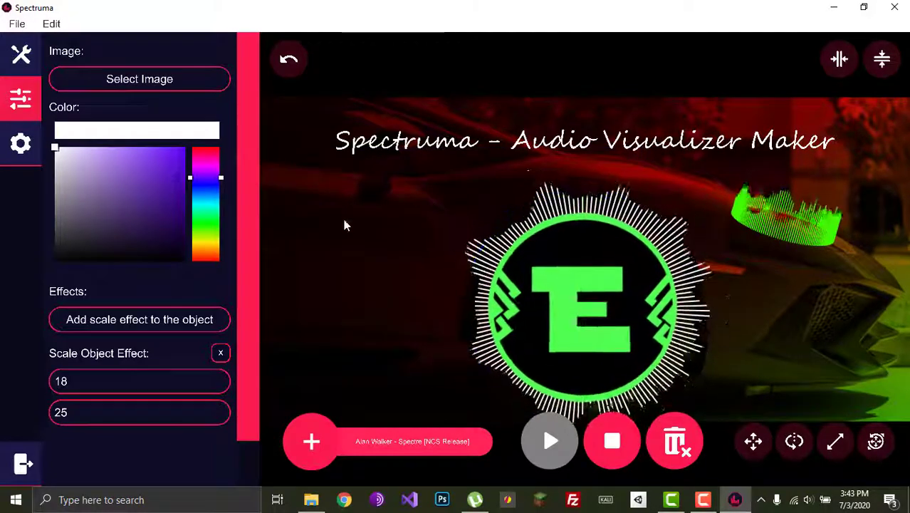
Stop the music preview playback
{"action": "left_click", "coordinate": [20, 144]}
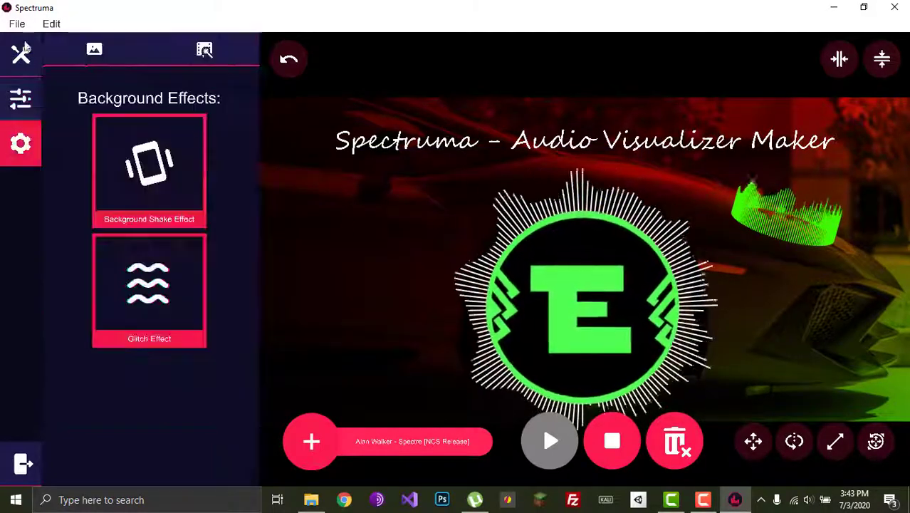
{"action": "left_click", "coordinate": [14, 26]}
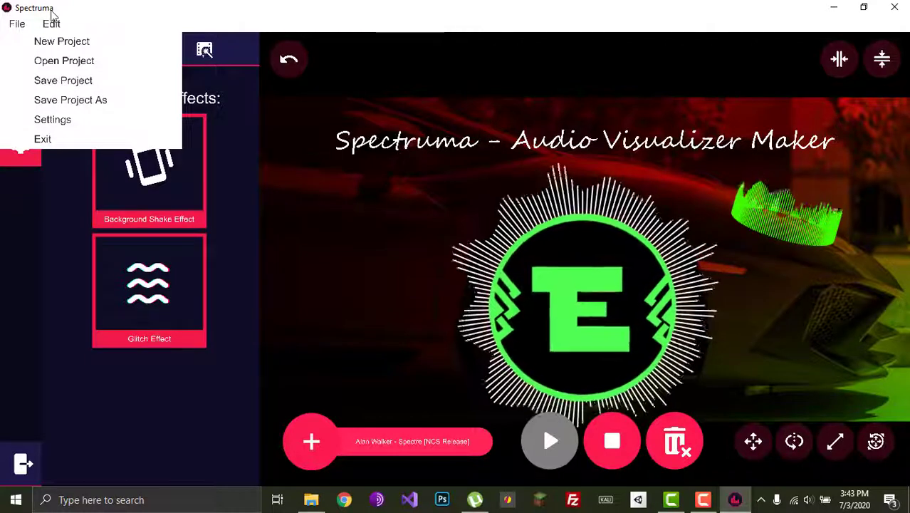
{"action": "left_click", "coordinate": [23, 464]}
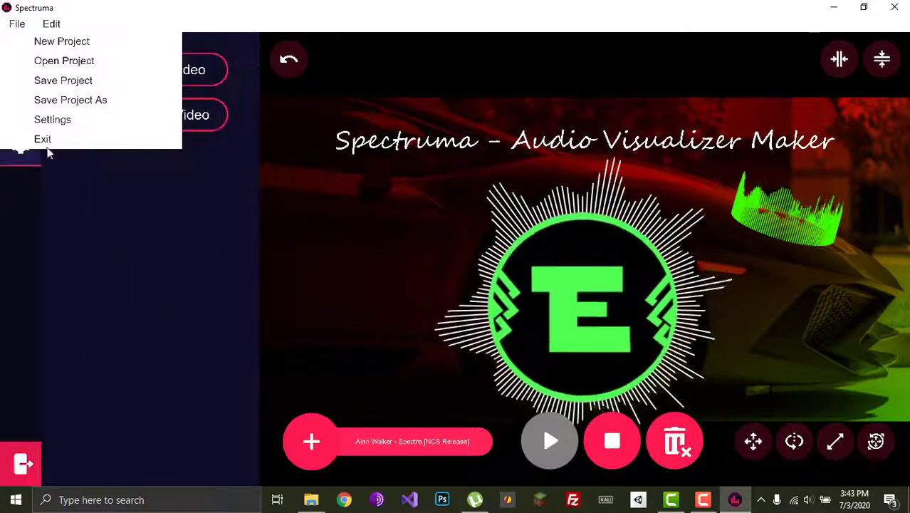
{"action": "left_click", "coordinate": [189, 19]}
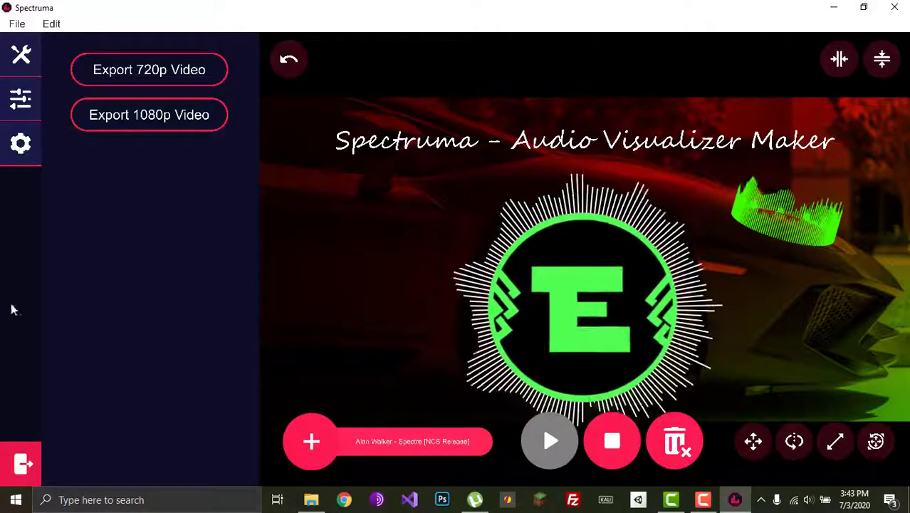
{"action": "left_click", "coordinate": [630, 452]}
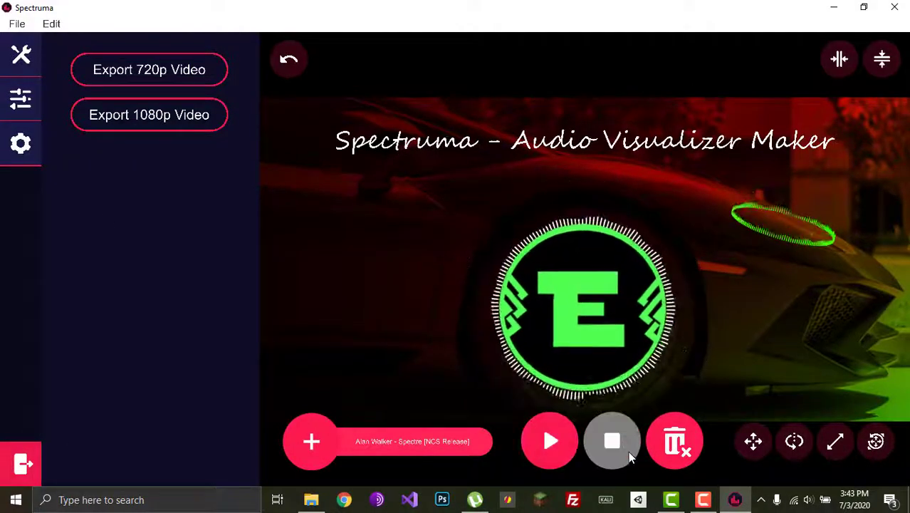
Export a 1080p video to the Desktop as SpectrumaTutorialVideo and dismiss the success notice
{"action": "left_click", "coordinate": [160, 116]}
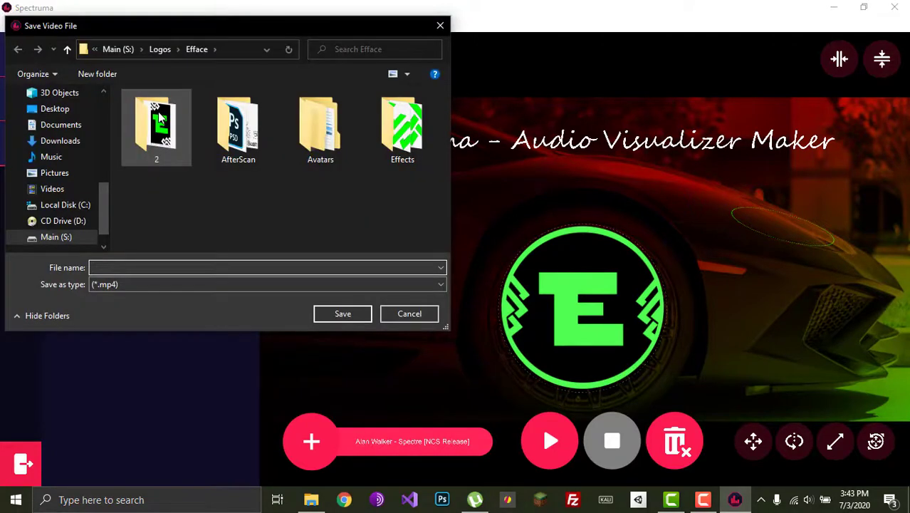
{"action": "left_click", "coordinate": [72, 116]}
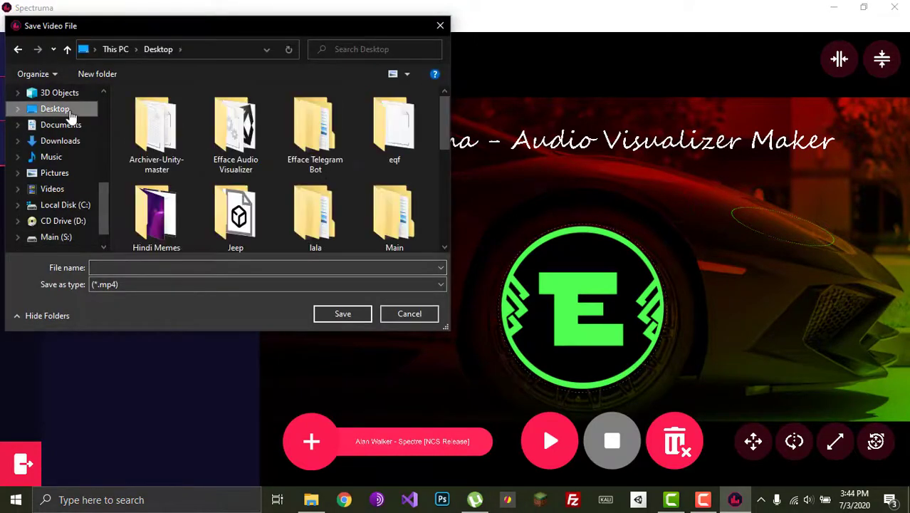
{"action": "type", "text": "TutorialVideo"}
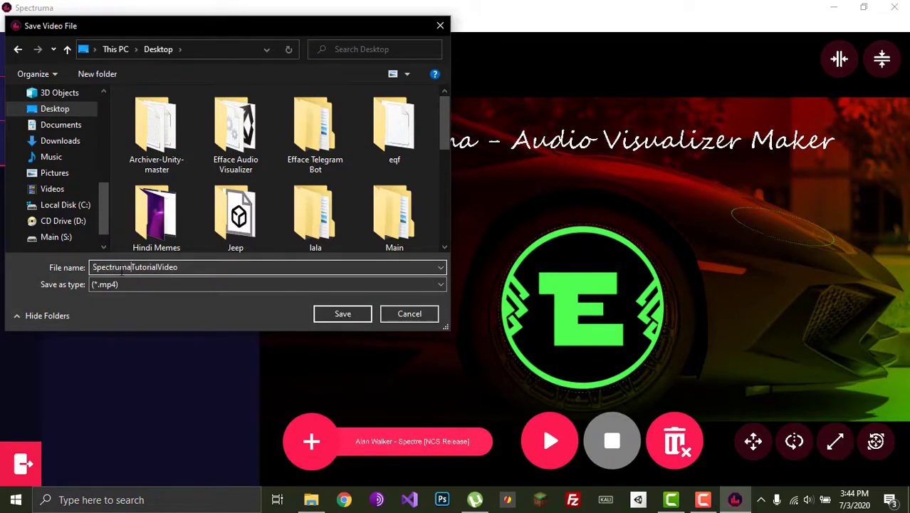
{"action": "left_click", "coordinate": [343, 313]}
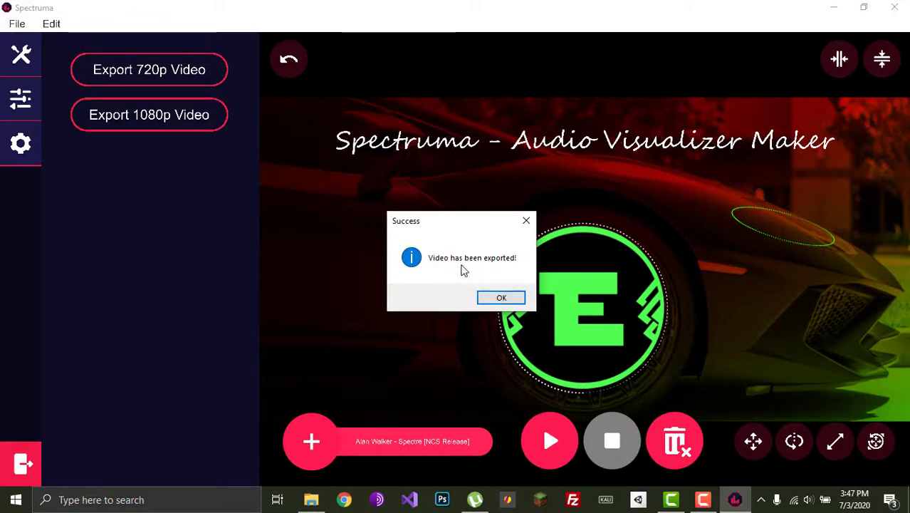
{"action": "left_click", "coordinate": [484, 295]}
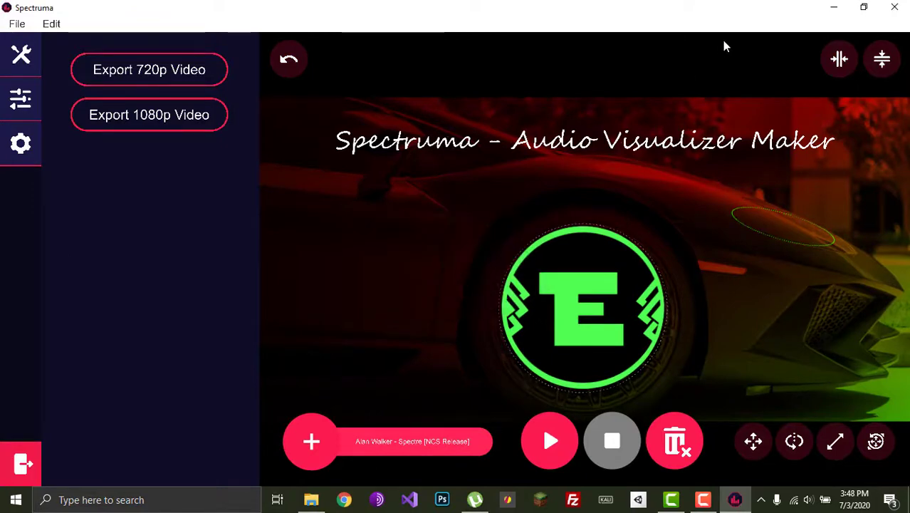
Minimize Spectruma and open SpectrumaTutorialVideo.mp4 from the Desktop to play it in VLC
{"action": "left_click", "coordinate": [834, 10]}
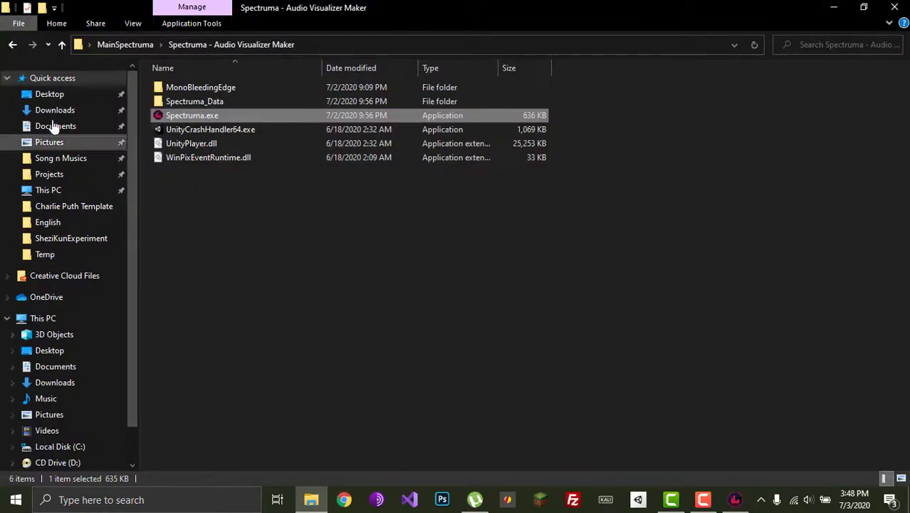
{"action": "left_click", "coordinate": [56, 95]}
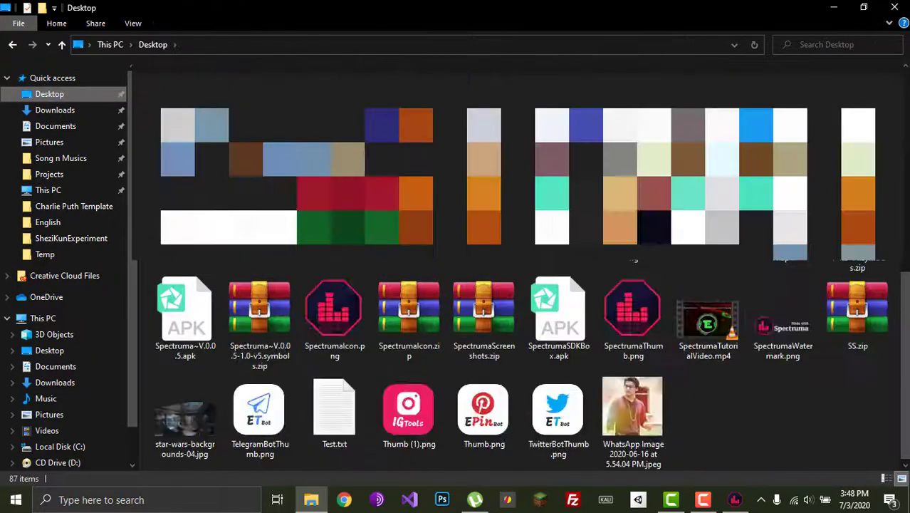
{"action": "left_click", "coordinate": [711, 322]}
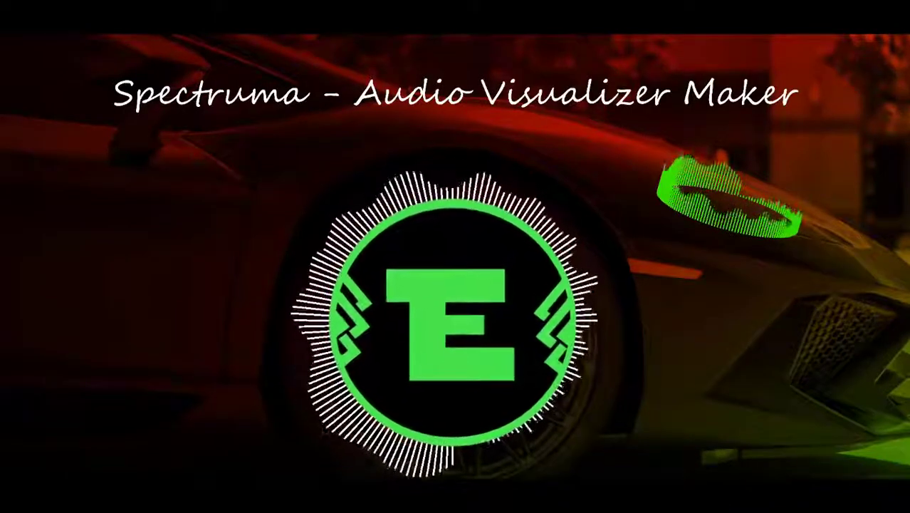
Exit fullscreen and skim the video at 1:02, 1:48, 2:31, 3:32 and near the end
{"action": "double_click", "coordinate": [187, 150]}
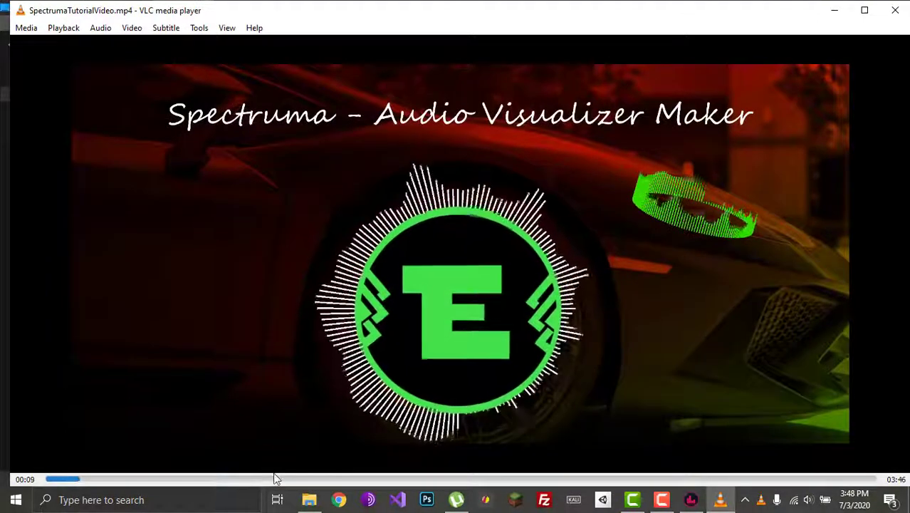
{"action": "left_click", "coordinate": [275, 478]}
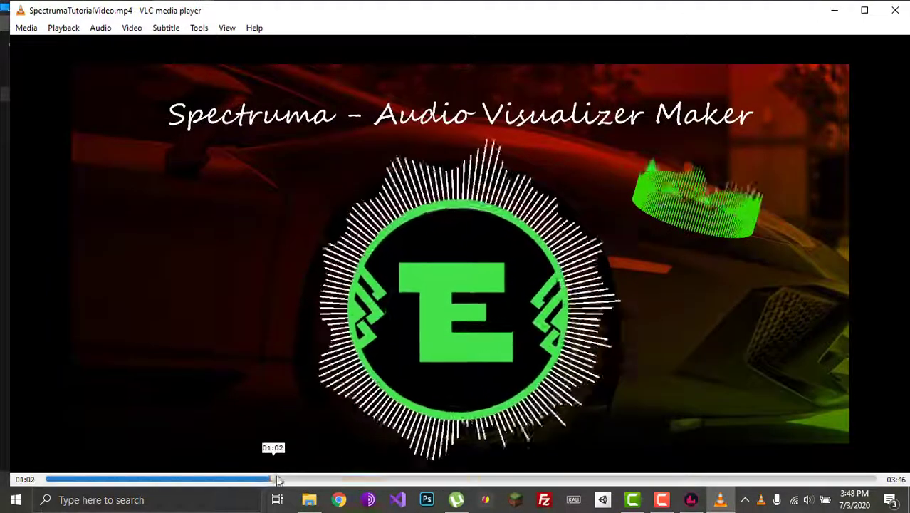
{"action": "left_click", "coordinate": [442, 478]}
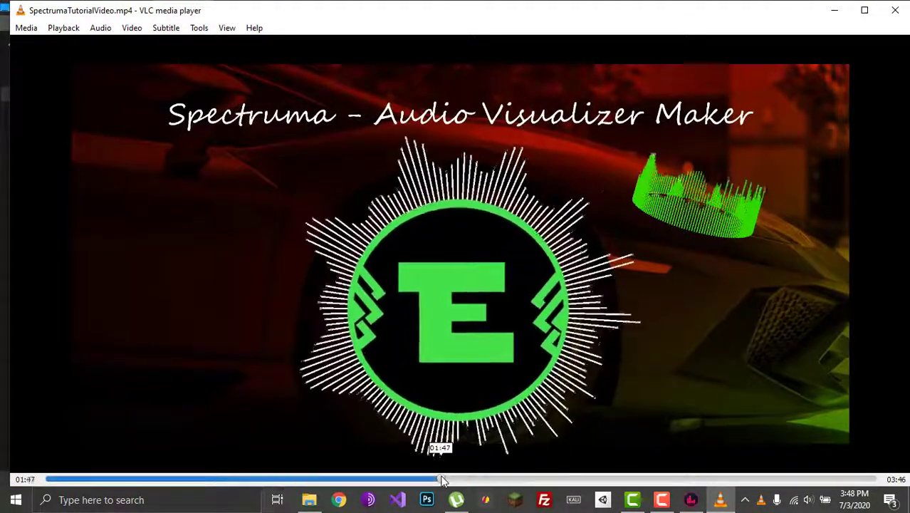
{"action": "left_click", "coordinate": [602, 478]}
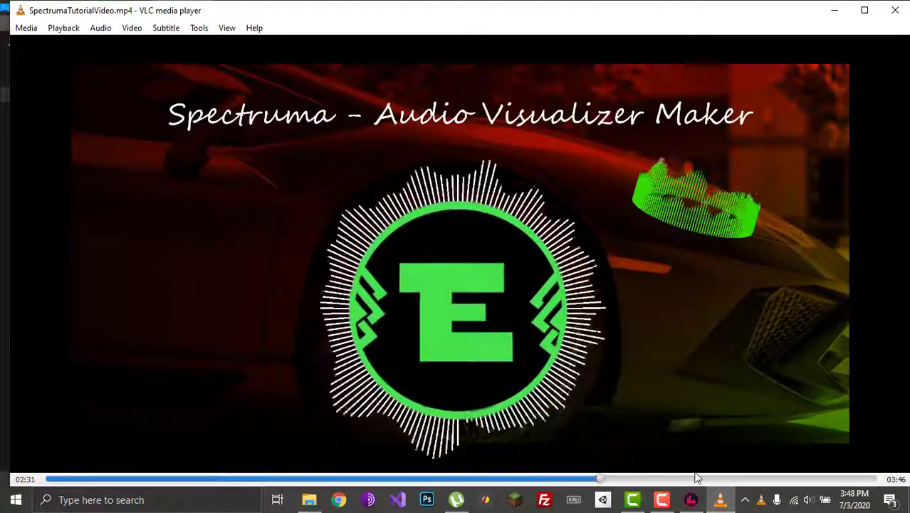
{"action": "left_click", "coordinate": [722, 478]}
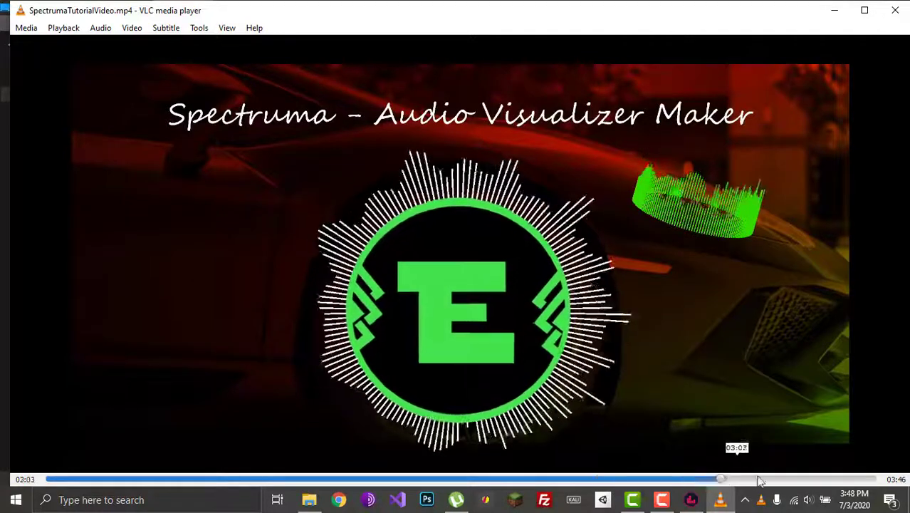
{"action": "left_click", "coordinate": [830, 478]}
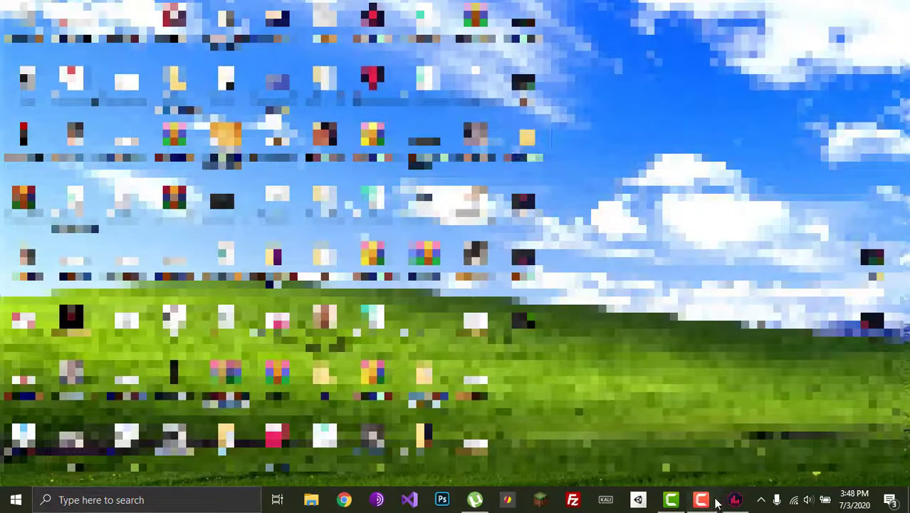
Restore Spectruma, view the properties and tools panels, and select the E logo
{"action": "left_click", "coordinate": [737, 501]}
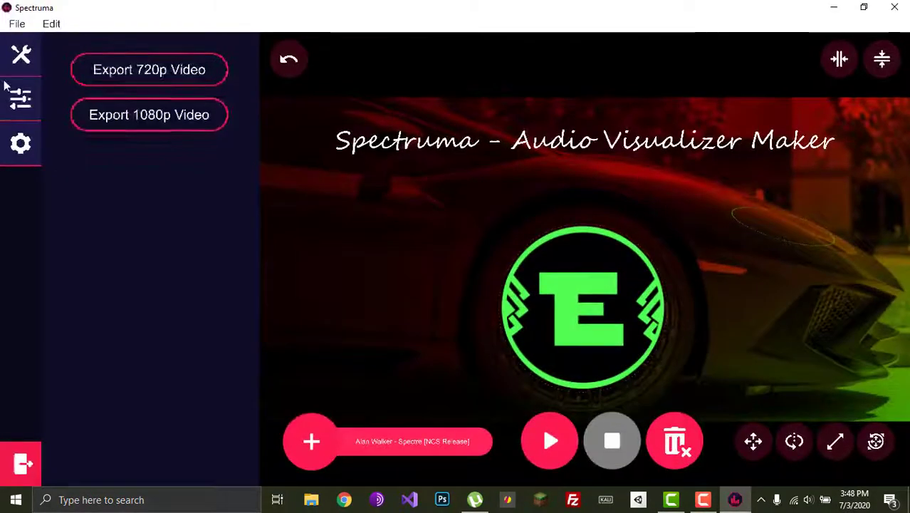
{"action": "left_click", "coordinate": [21, 97]}
{"action": "left_click", "coordinate": [14, 57]}
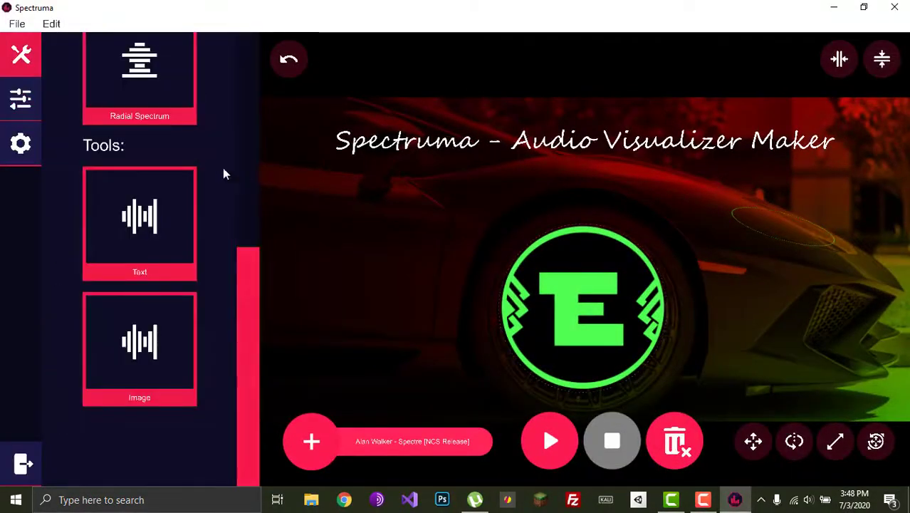
{"action": "left_click", "coordinate": [579, 303]}
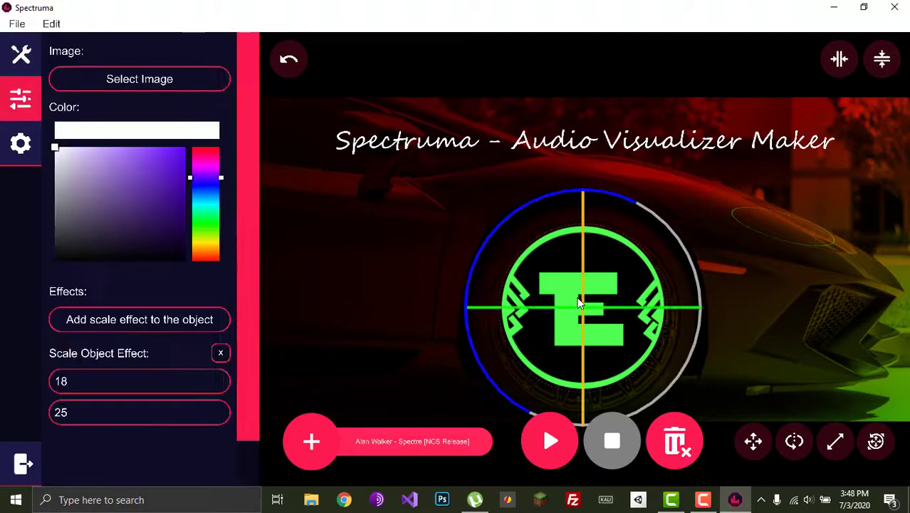
Start a blank new project from the File menu, leaving no music loaded
{"action": "left_click", "coordinate": [15, 25]}
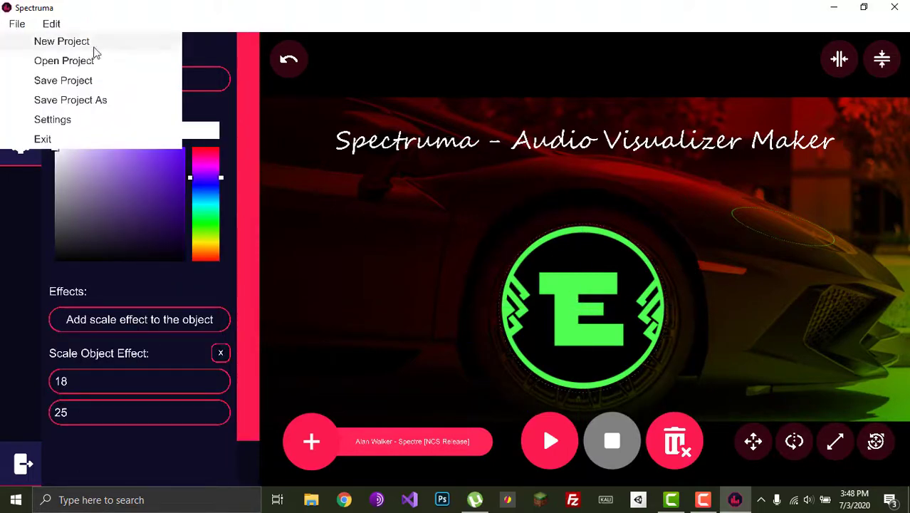
{"action": "left_click", "coordinate": [72, 43]}
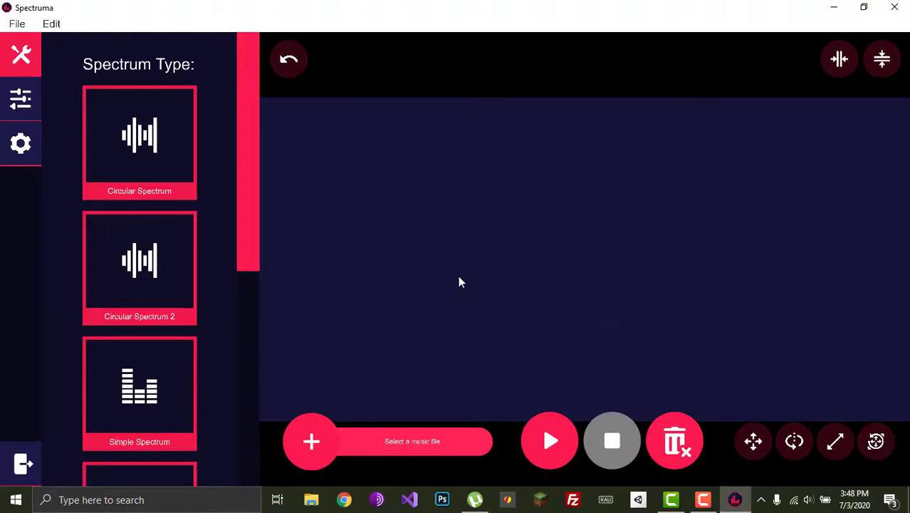
{"action": "left_click", "coordinate": [17, 26]}
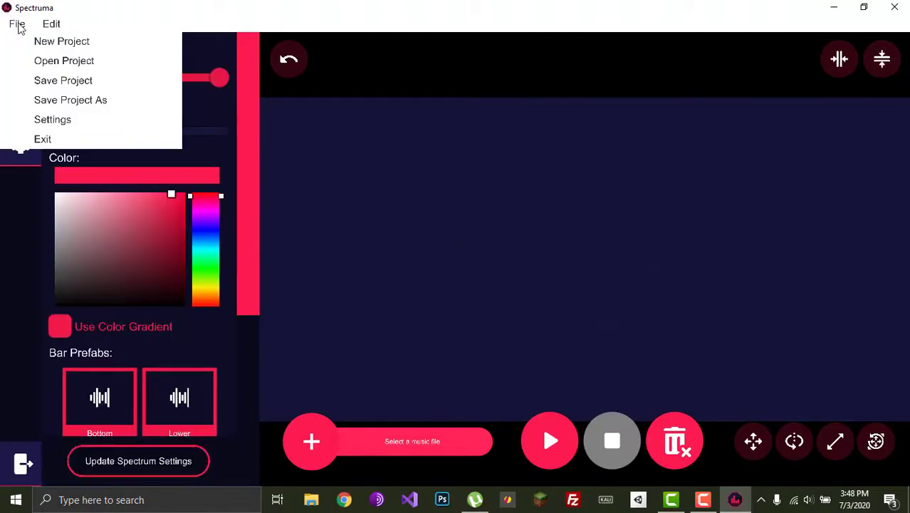
Open TutorialProject.sav from Documents > Spectruma > TutorialProject and play the restored scene
{"action": "left_click", "coordinate": [54, 64]}
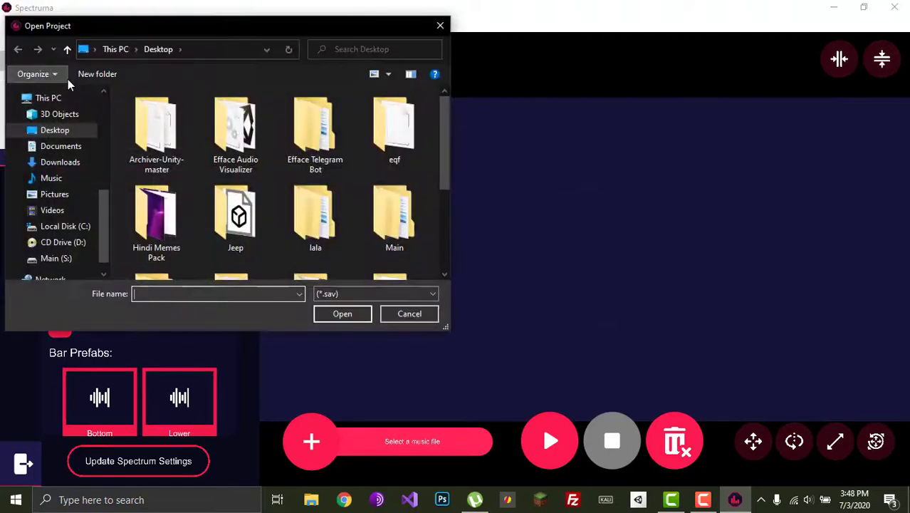
{"action": "left_click", "coordinate": [57, 148]}
{"action": "scroll", "coordinate": [153, 162], "scroll_direction": "down", "scroll_amount": 2}
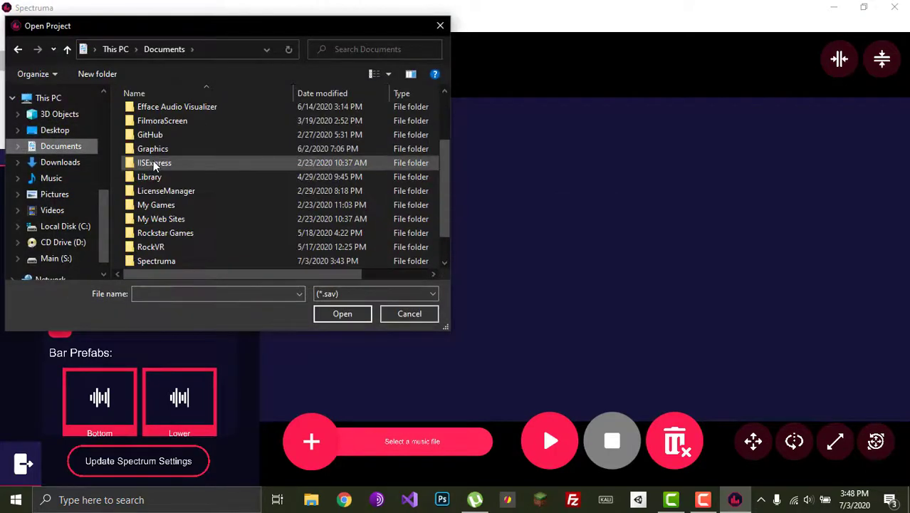
{"action": "scroll", "coordinate": [155, 175], "scroll_direction": "down", "scroll_amount": 1}
{"action": "left_click", "coordinate": [151, 240]}
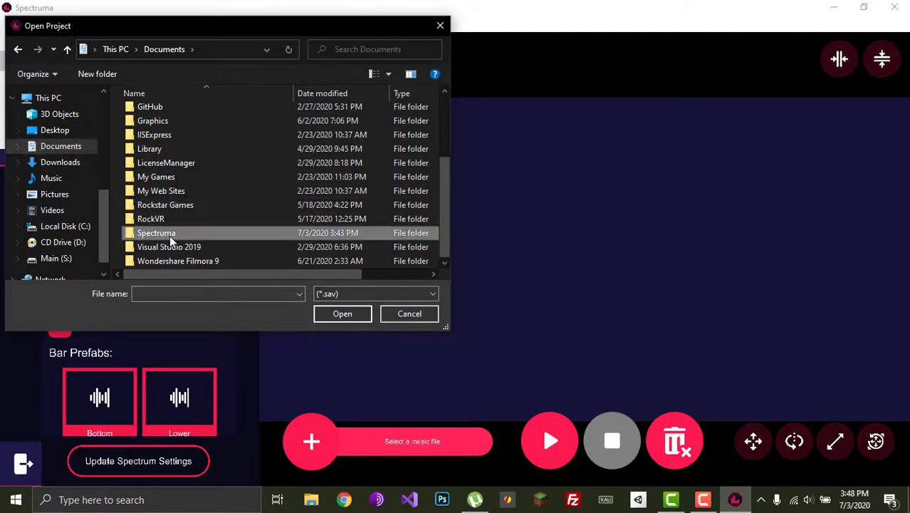
{"action": "double_click", "coordinate": [170, 235]}
{"action": "left_click", "coordinate": [157, 126]}
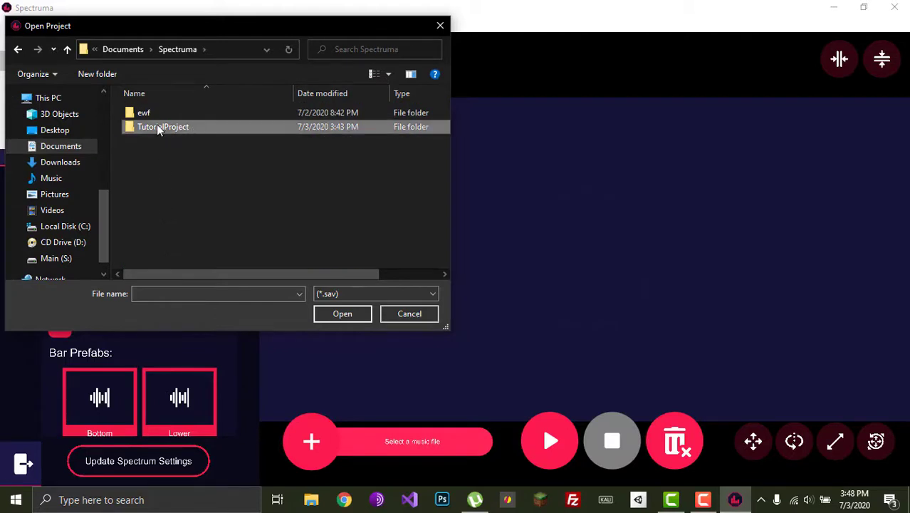
{"action": "double_click", "coordinate": [157, 125]}
{"action": "left_click", "coordinate": [203, 127]}
{"action": "double_click", "coordinate": [156, 128]}
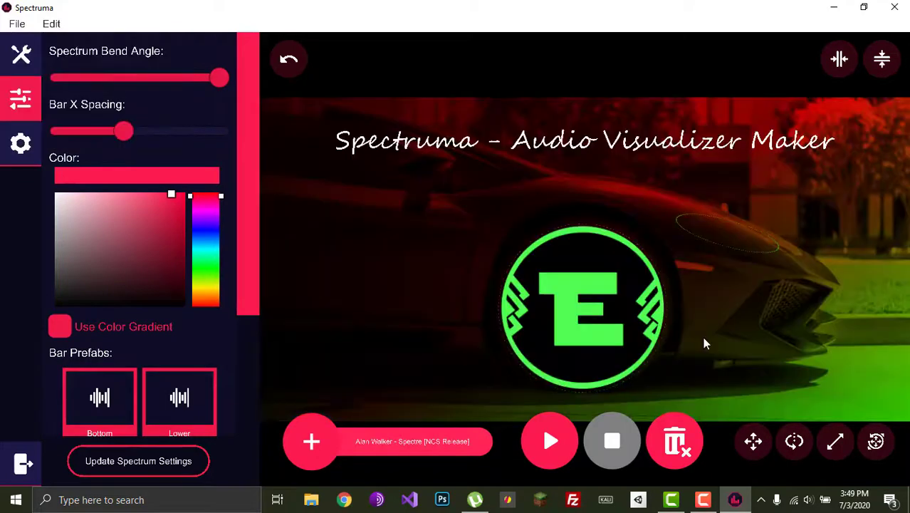
{"action": "left_click", "coordinate": [561, 426]}
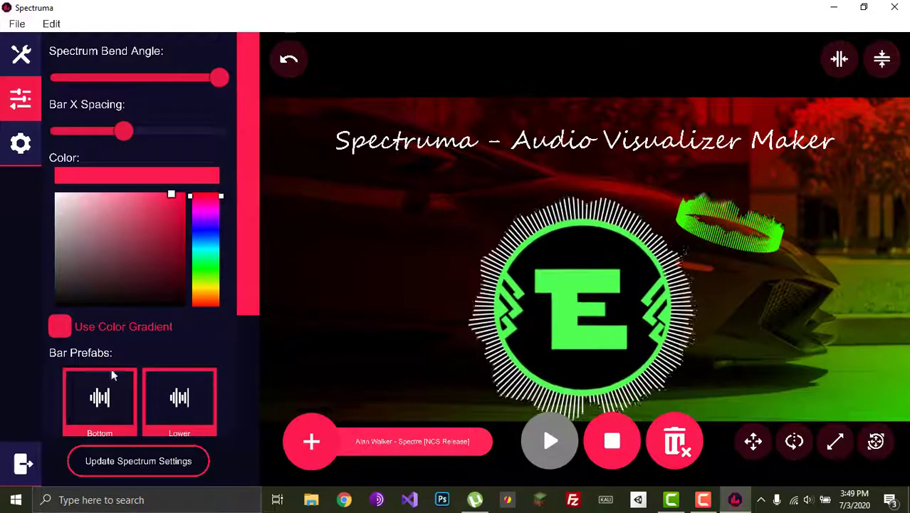